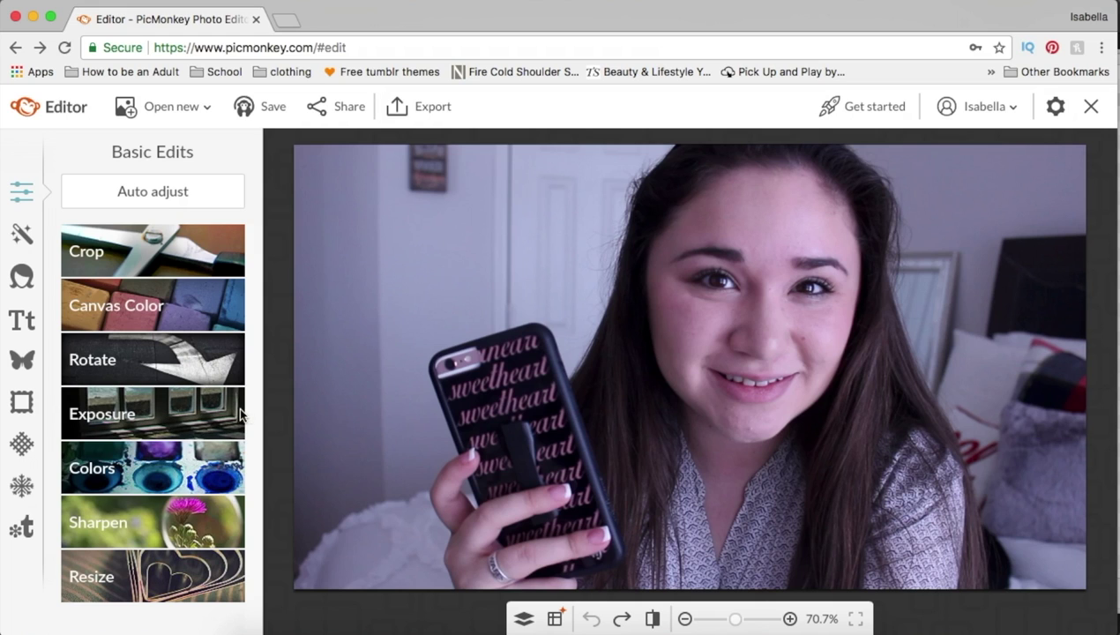
# Step: Raise the selfie's saturation to 27 in the Colors adjustment and apply it
pyautogui.click(188, 454)
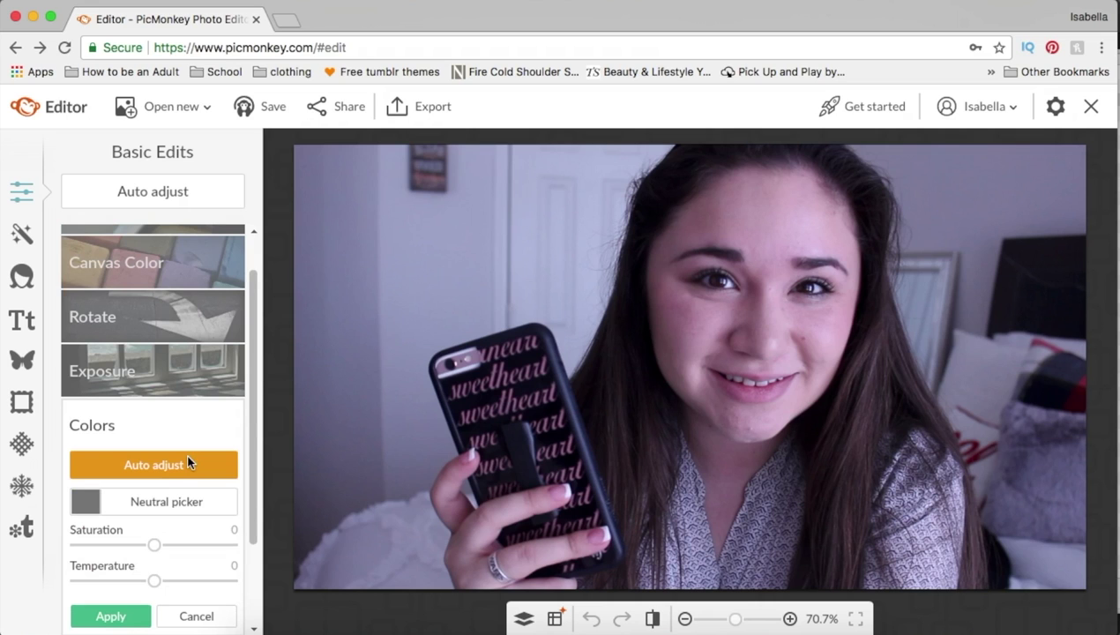
pyautogui.scroll(-1, 159, 540)
pyautogui.moveTo(248, 495); pyautogui.dragTo(248, 560)
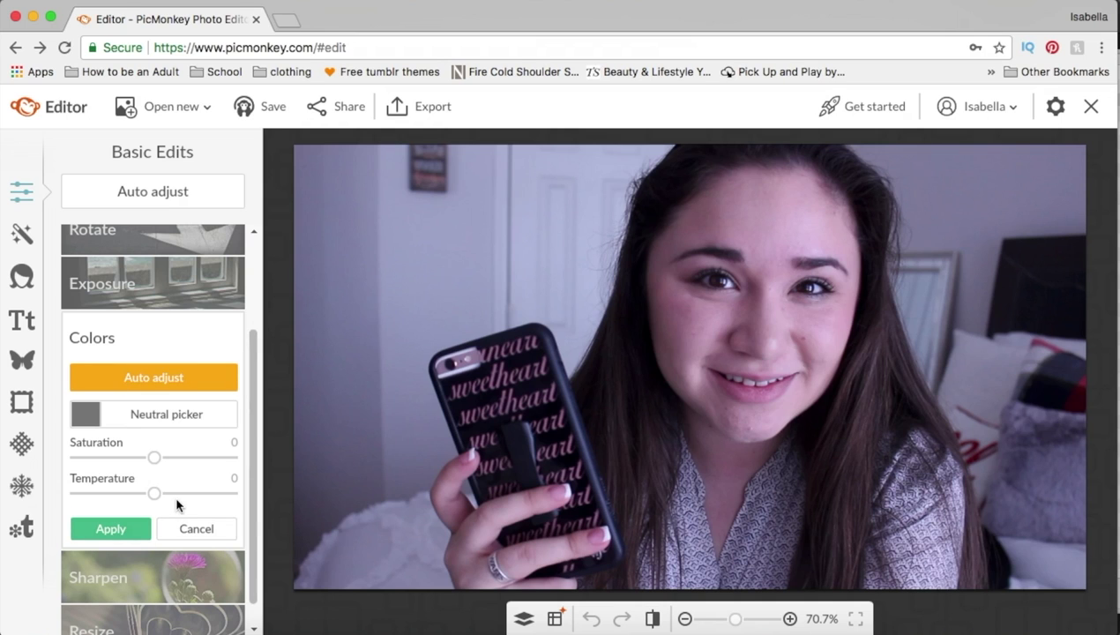
pyautogui.moveTo(164, 461); pyautogui.dragTo(150, 495)
pyautogui.click(131, 529)
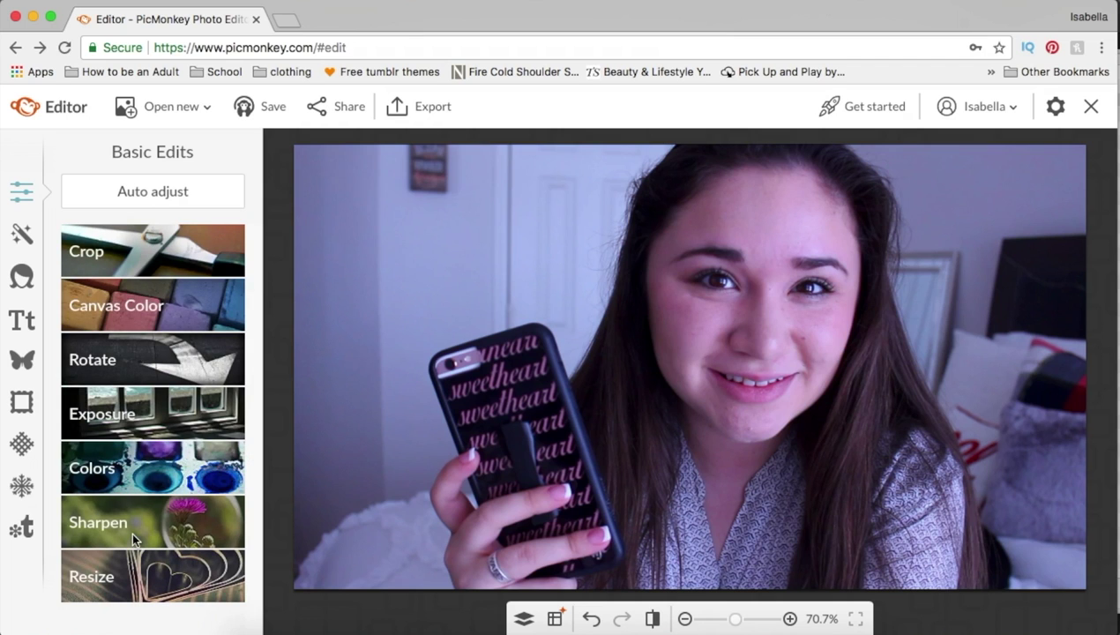
# Step: Go to the Santa Land theme's frames and place the red-and-cream Candy Cane Frame around the selfie
pyautogui.click(19, 483)
pyautogui.scroll(10, 122, 298)
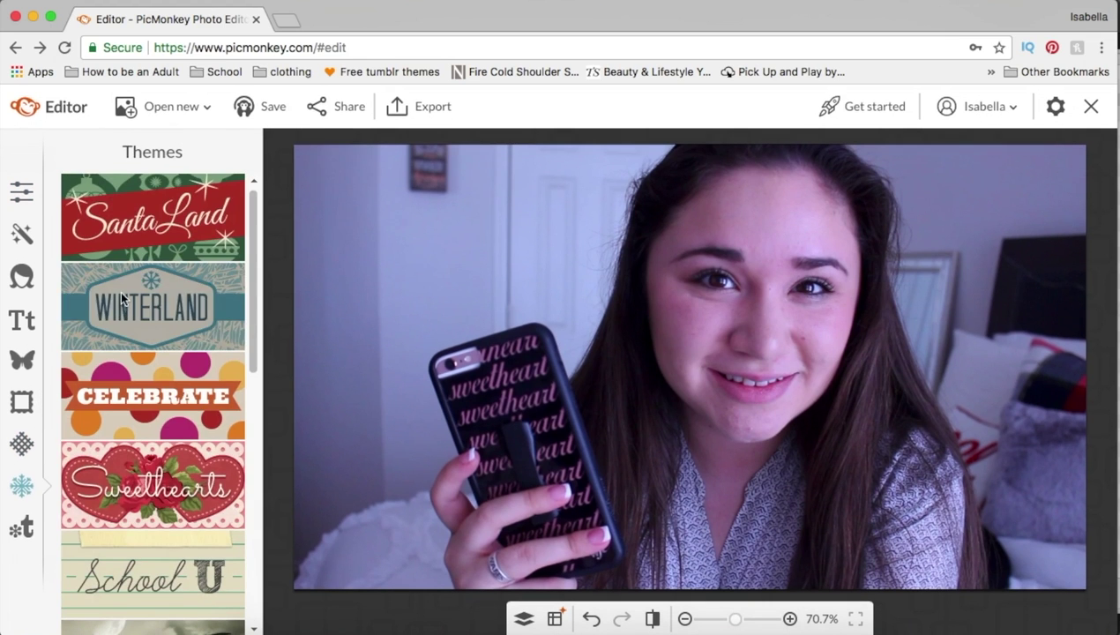
pyautogui.click(145, 198)
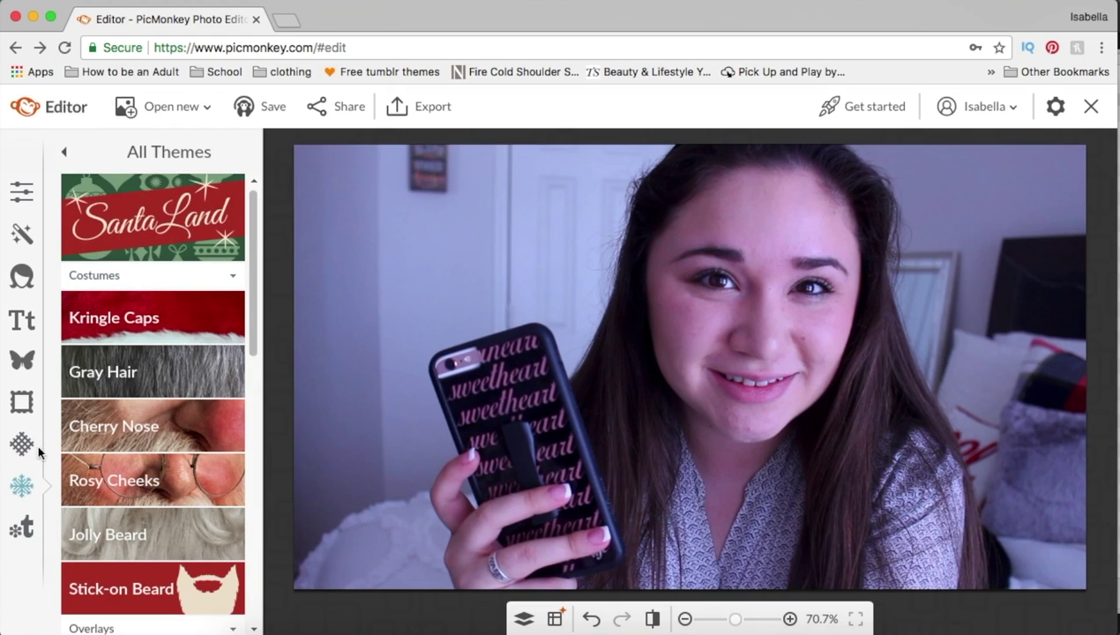
pyautogui.click(25, 494)
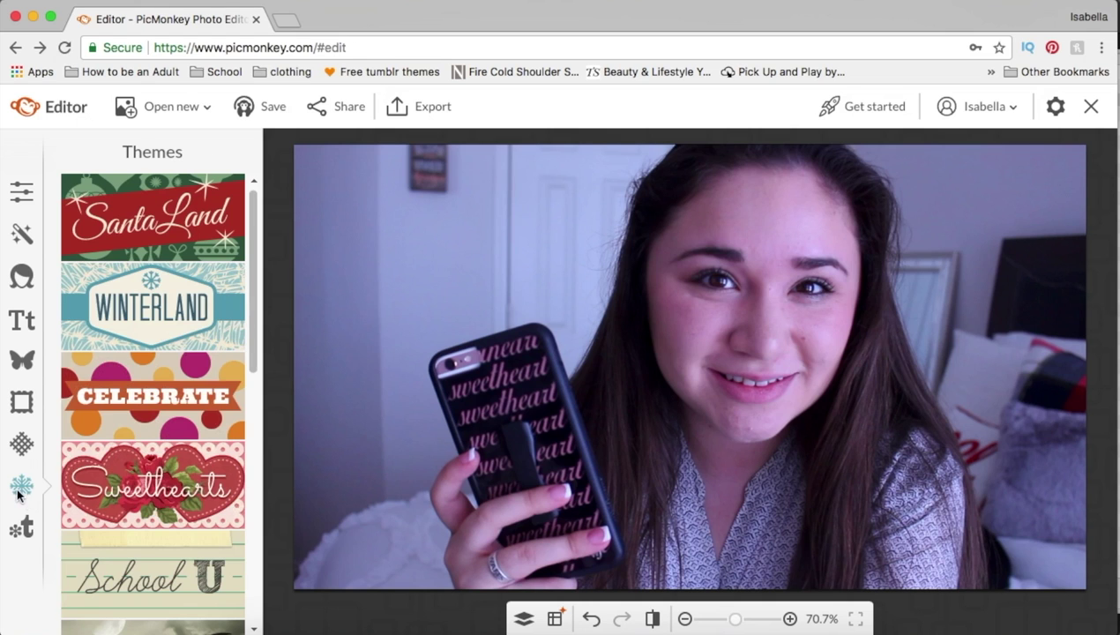
pyautogui.click(96, 245)
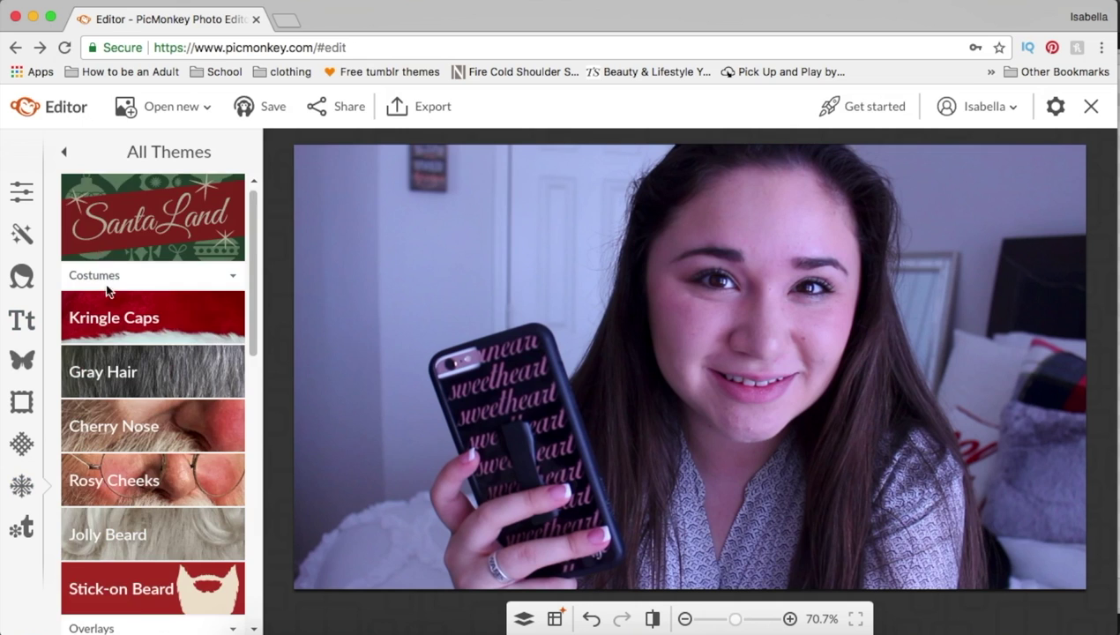
pyautogui.scroll(-5, 105, 295)
pyautogui.scroll(-5, 106, 298)
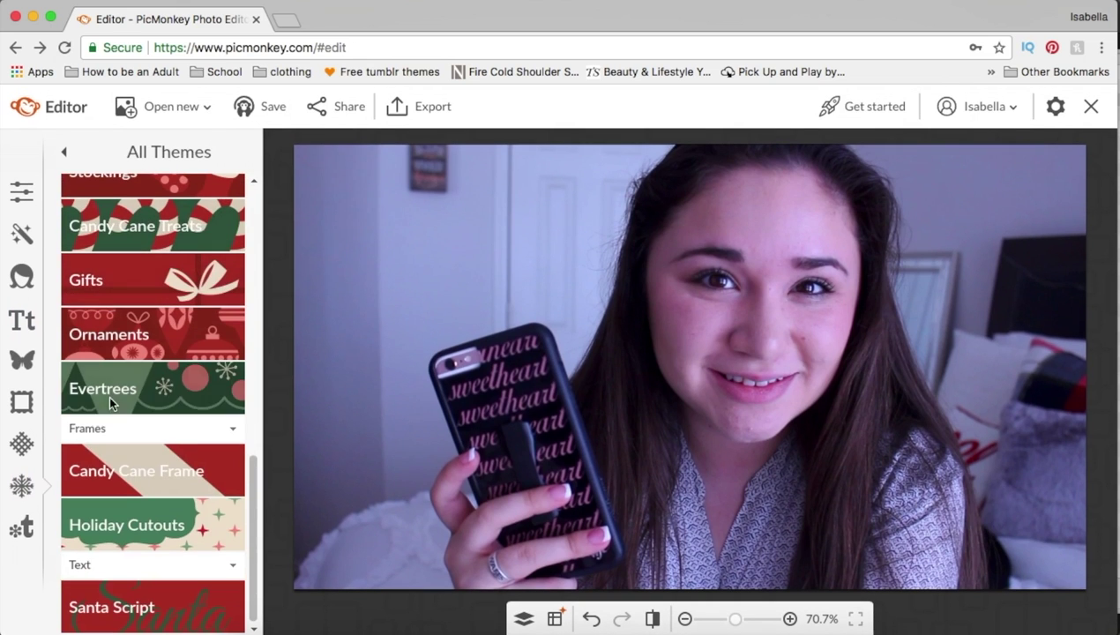
pyautogui.click(104, 466)
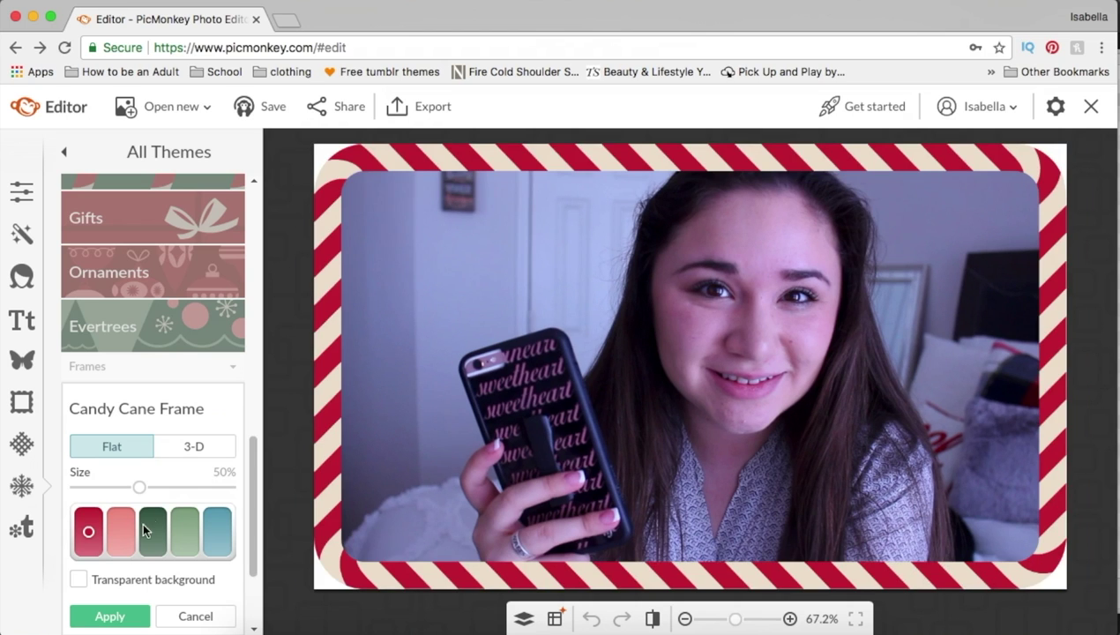
# Step: Shrink the candy cane frame to 15%, colour it pink and apply it, then show the text fonts
pyautogui.moveTo(140, 487); pyautogui.dragTo(53, 495)
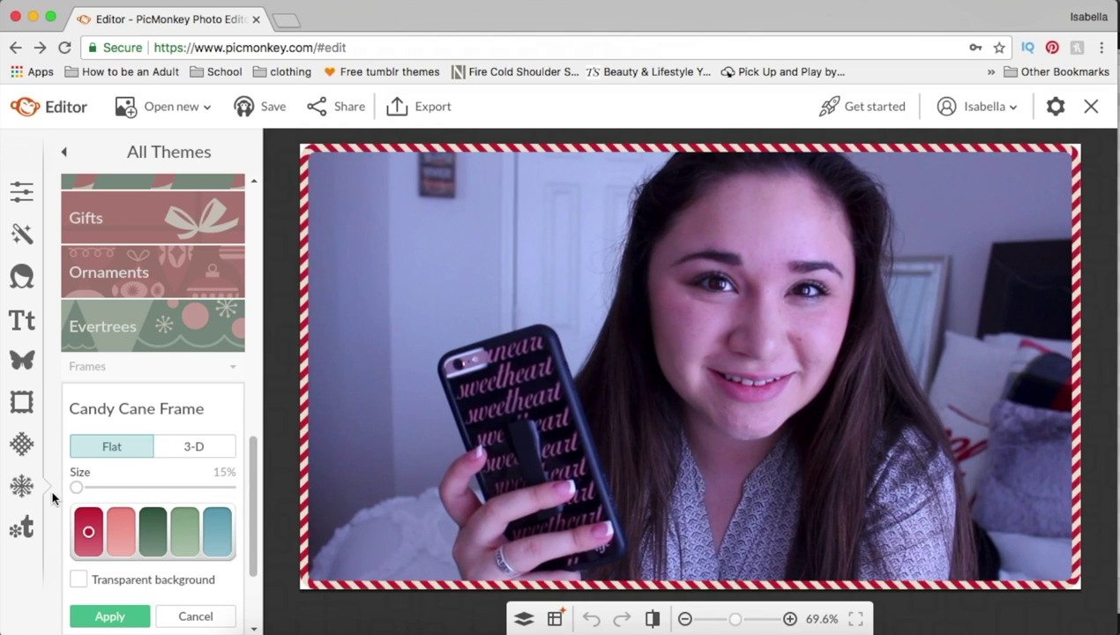
pyautogui.click(117, 526)
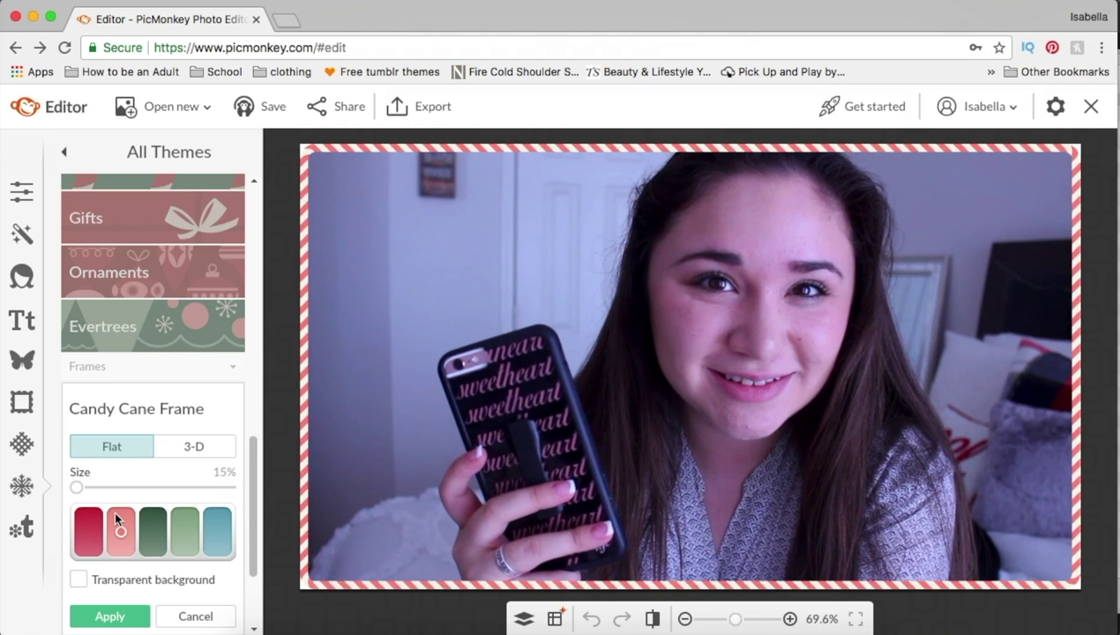
pyautogui.click(101, 617)
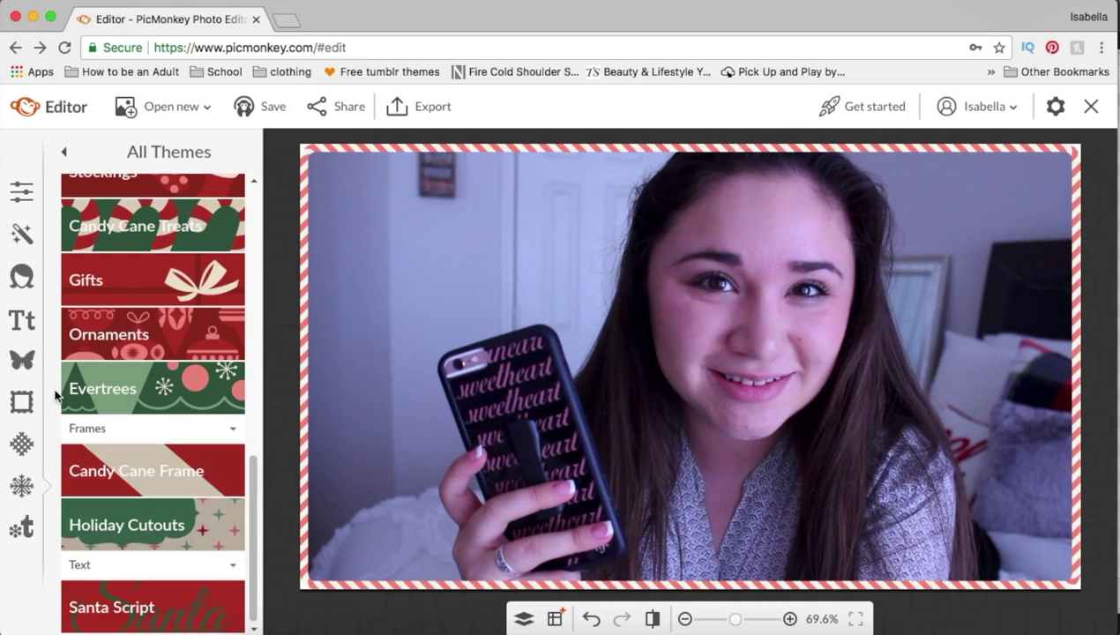
pyautogui.click(28, 337)
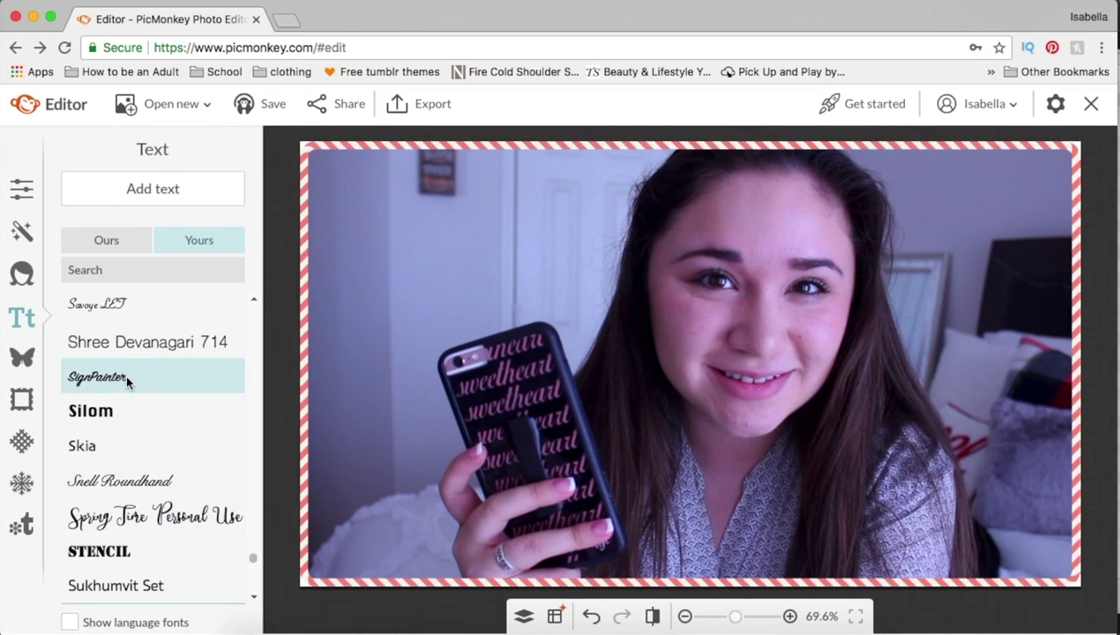
# Step: Choose Sunrise International Demo from the Yours font list and add a blank text box
pyautogui.scroll(-1, 125, 375)
pyautogui.scroll(-1, 127, 381)
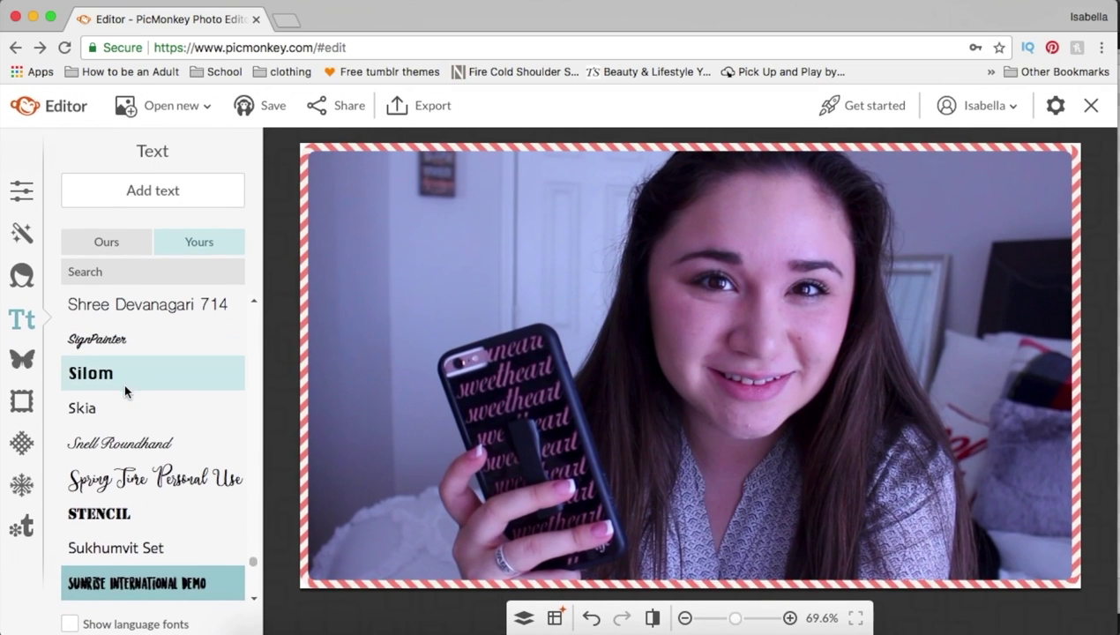
pyautogui.scroll(-2, 118, 455)
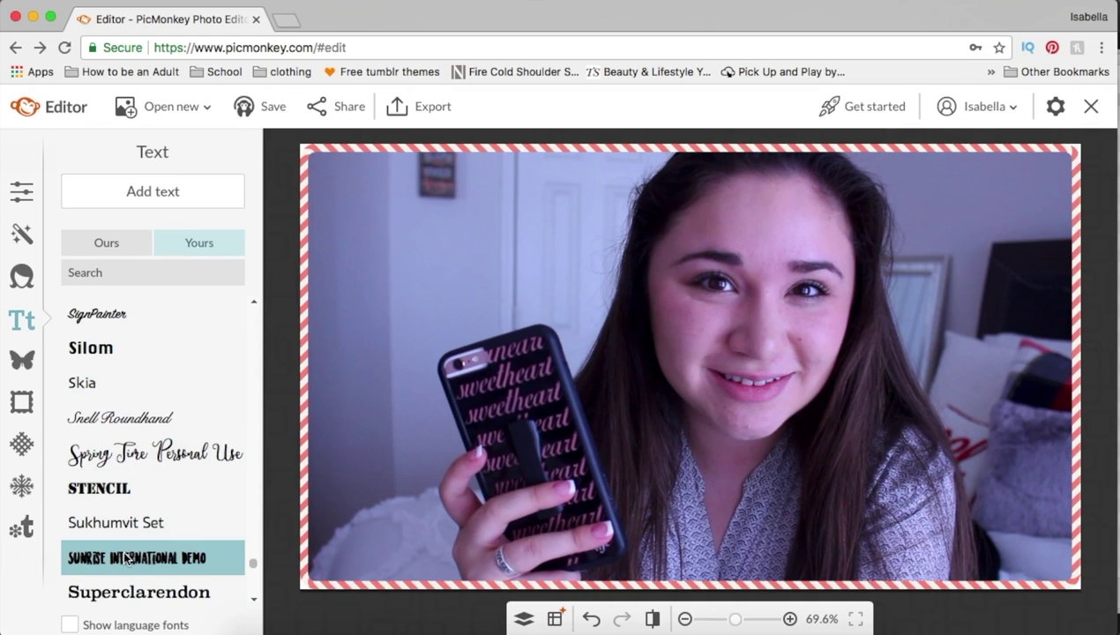
pyautogui.click(172, 194)
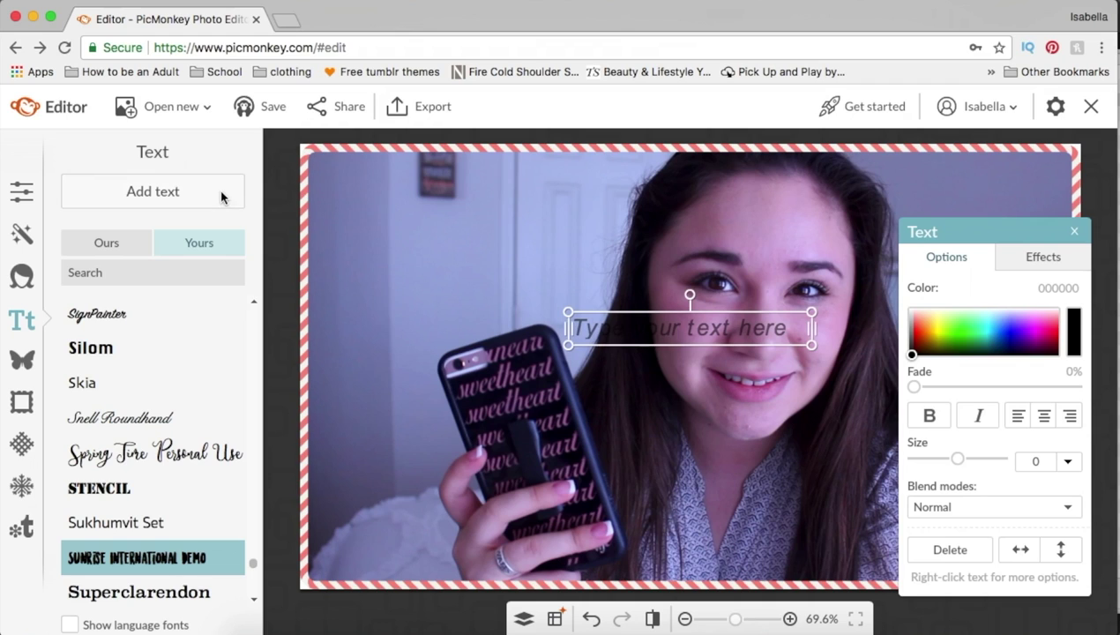
# Step: Type 'CHRISTMAS WISHLIST' into the text box, centre-align it and enlarge it to size 126
pyautogui.click(612, 333)
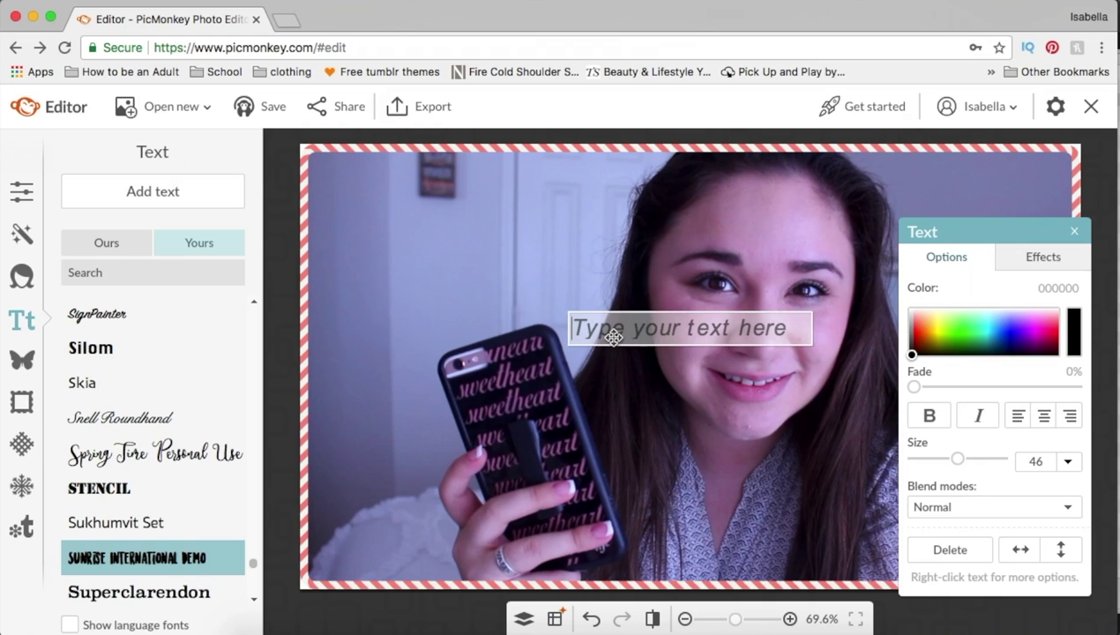
pyautogui.write('CHRIS')
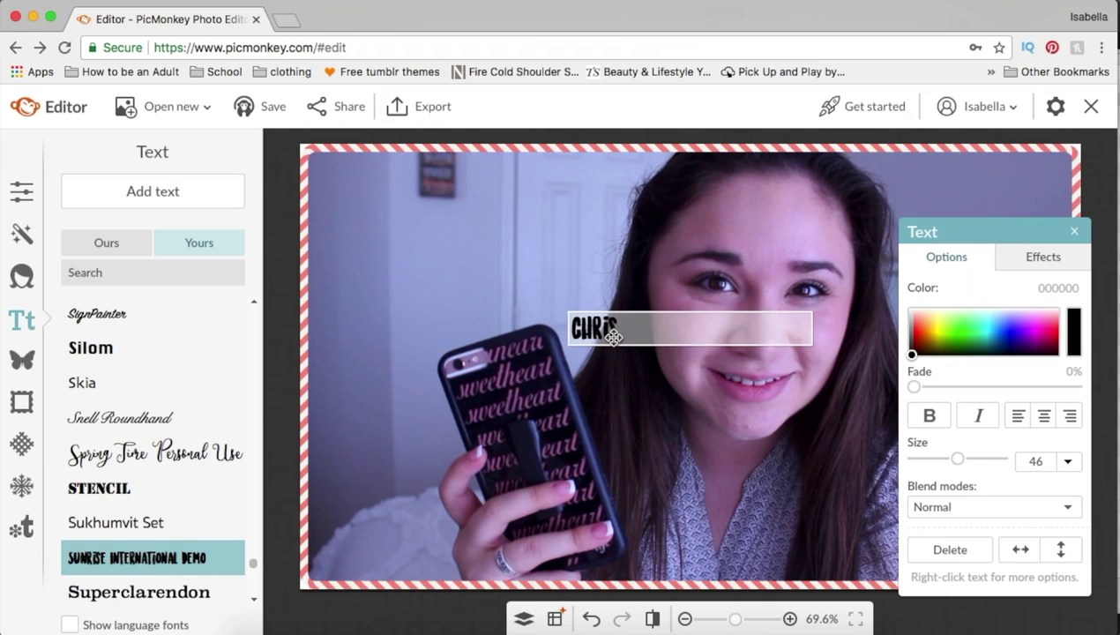
pyautogui.write('TMAS WISH')
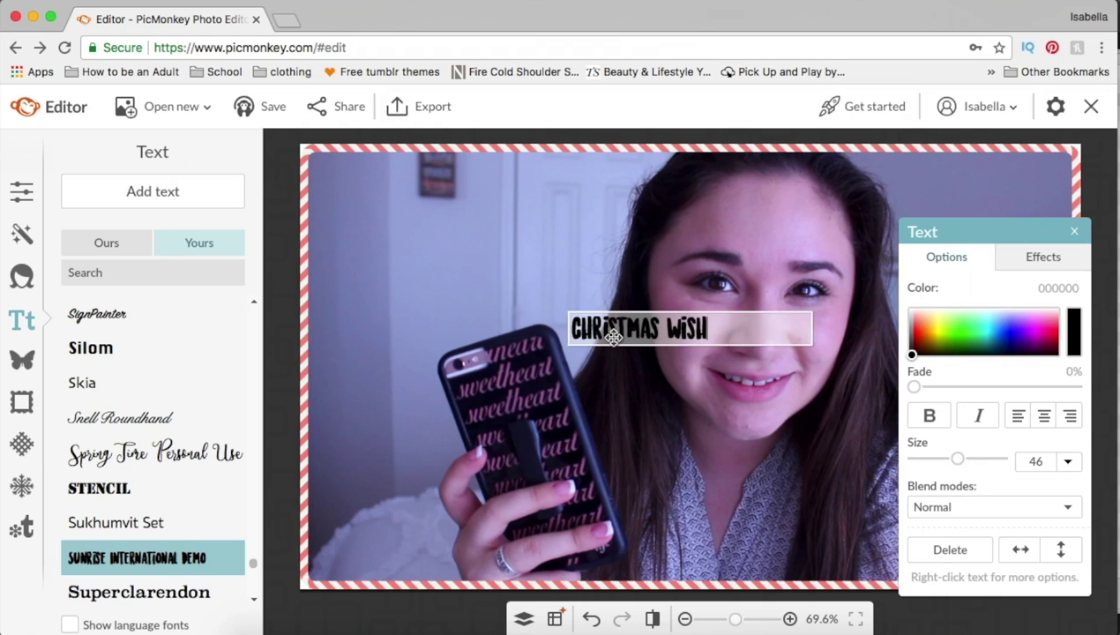
pyautogui.write('LIST')
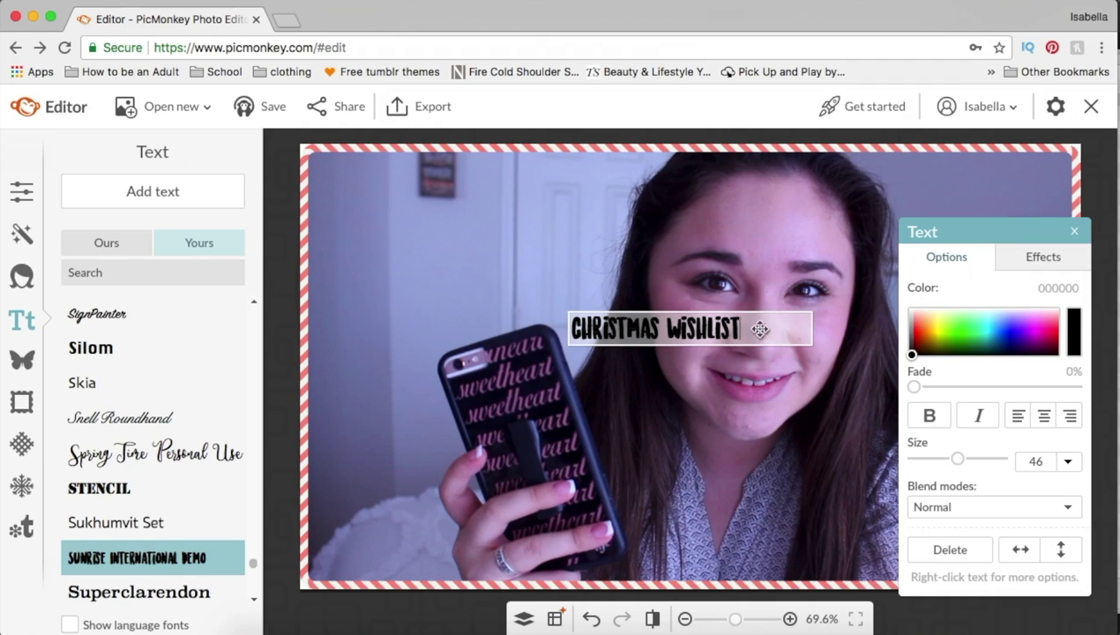
pyautogui.click(1043, 416)
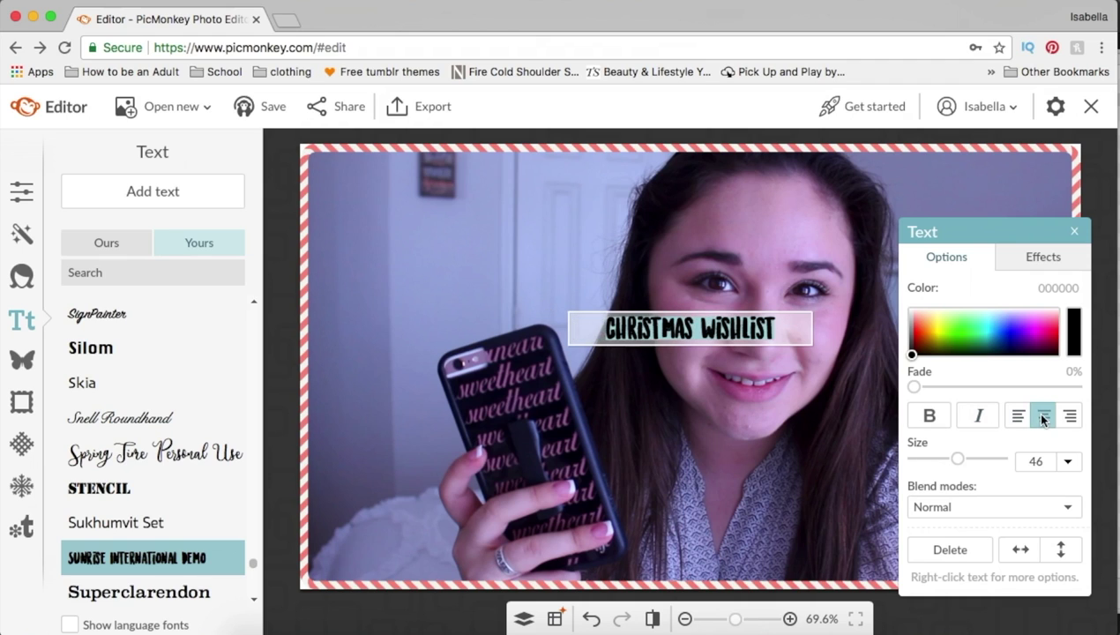
pyautogui.click(979, 459)
pyautogui.moveTo(989, 460); pyautogui.dragTo(961, 461)
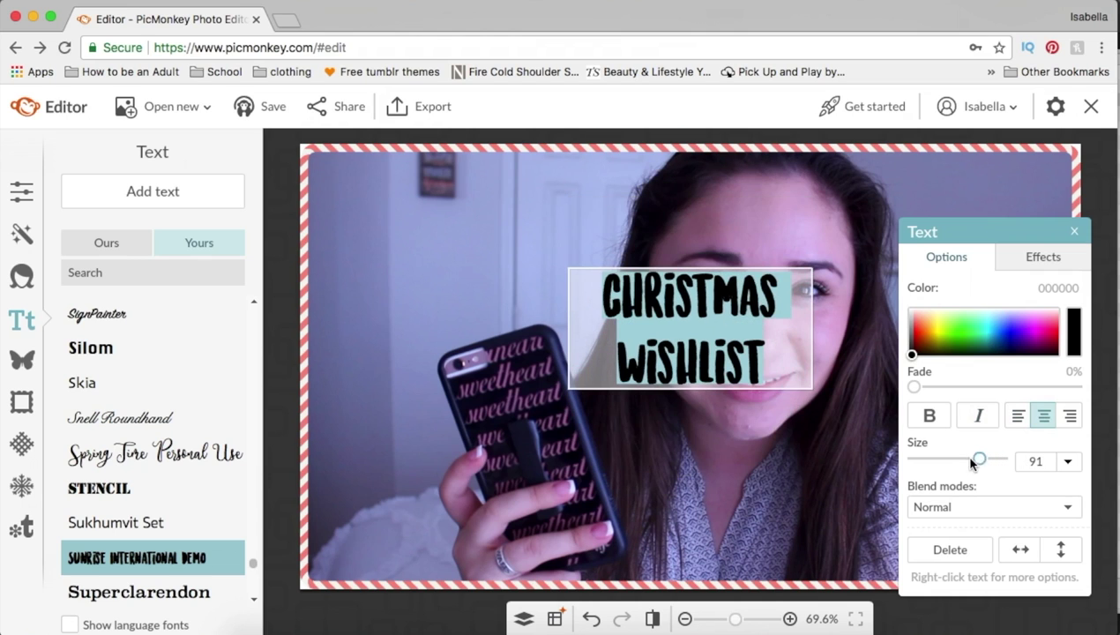
pyautogui.click(803, 370)
# Step: Enlarge the title box, move it to the photo's upper left and colour the text white
pyautogui.moveTo(814, 389); pyautogui.dragTo(897, 431)
pyautogui.moveTo(779, 362); pyautogui.dragTo(492, 262)
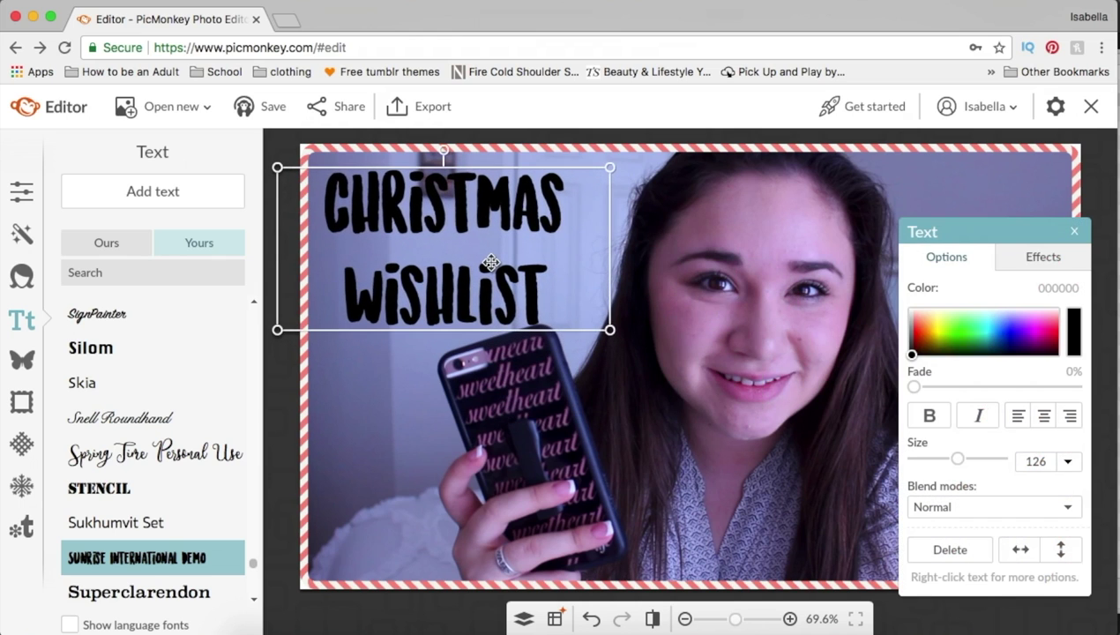
pyautogui.doubleClick(490, 262)
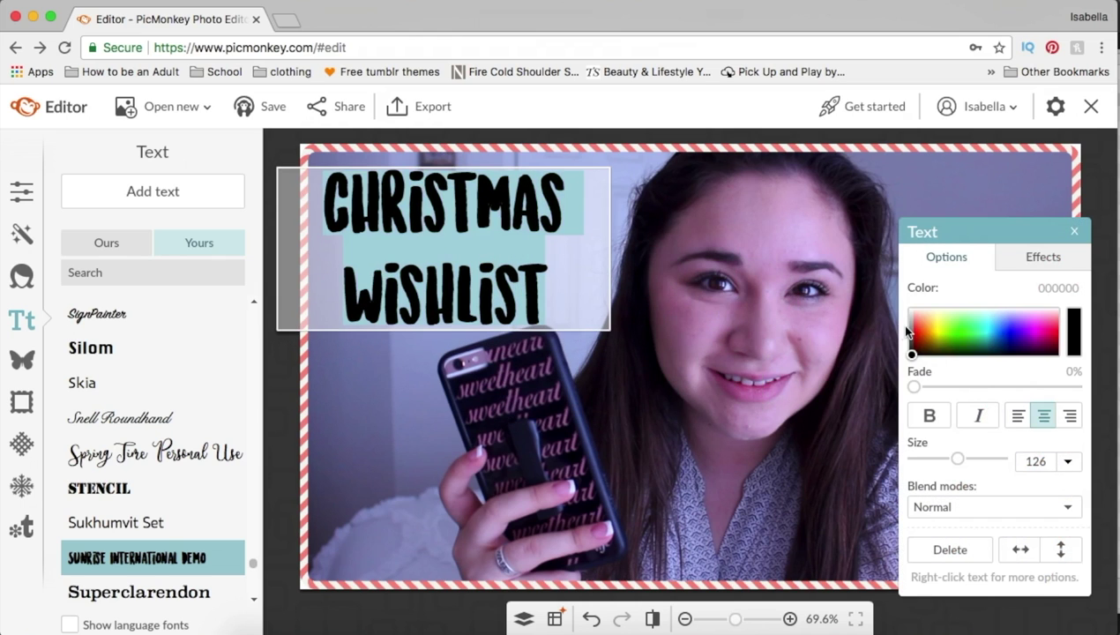
pyautogui.moveTo(905, 352); pyautogui.dragTo(909, 309)
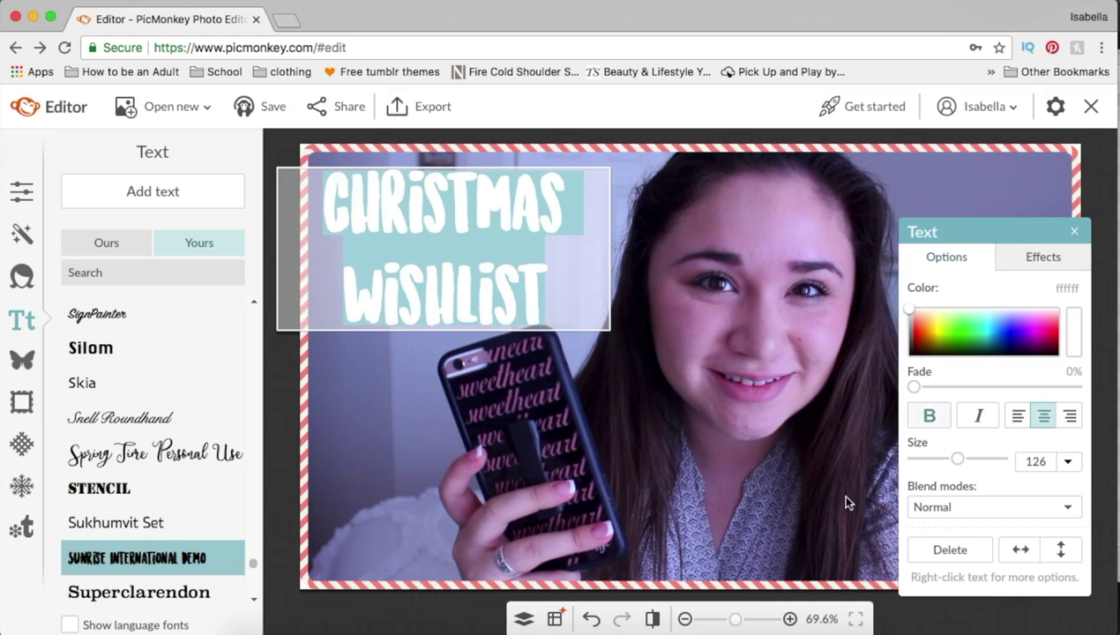
# Step: Close HandBrake's queue-finished alert and switch back to the PicMonkey editor
pyautogui.click(604, 628)
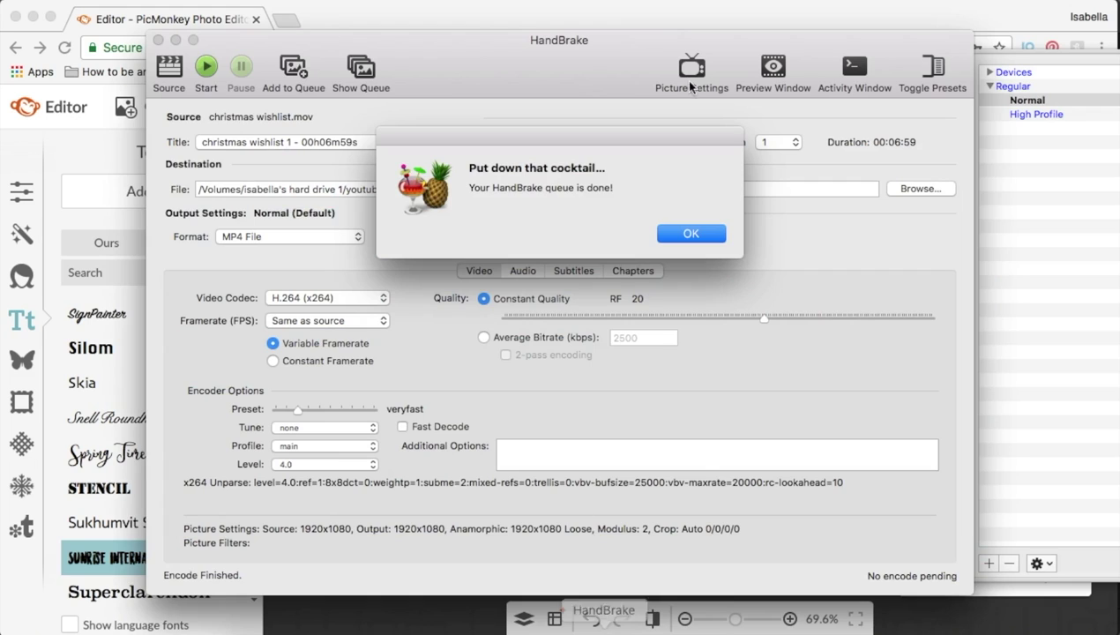
pyautogui.click(688, 233)
pyautogui.click(479, 628)
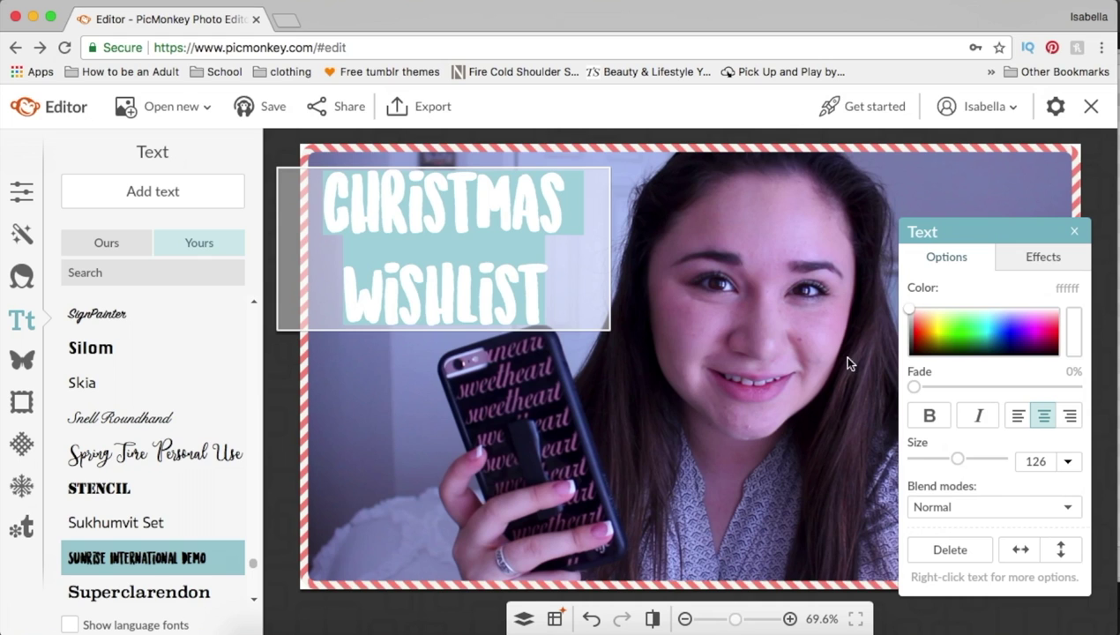
# Step: Add a drop shadow to the title with horizontal blur 18, vertical blur 22 and 25% intensity
pyautogui.click(1049, 257)
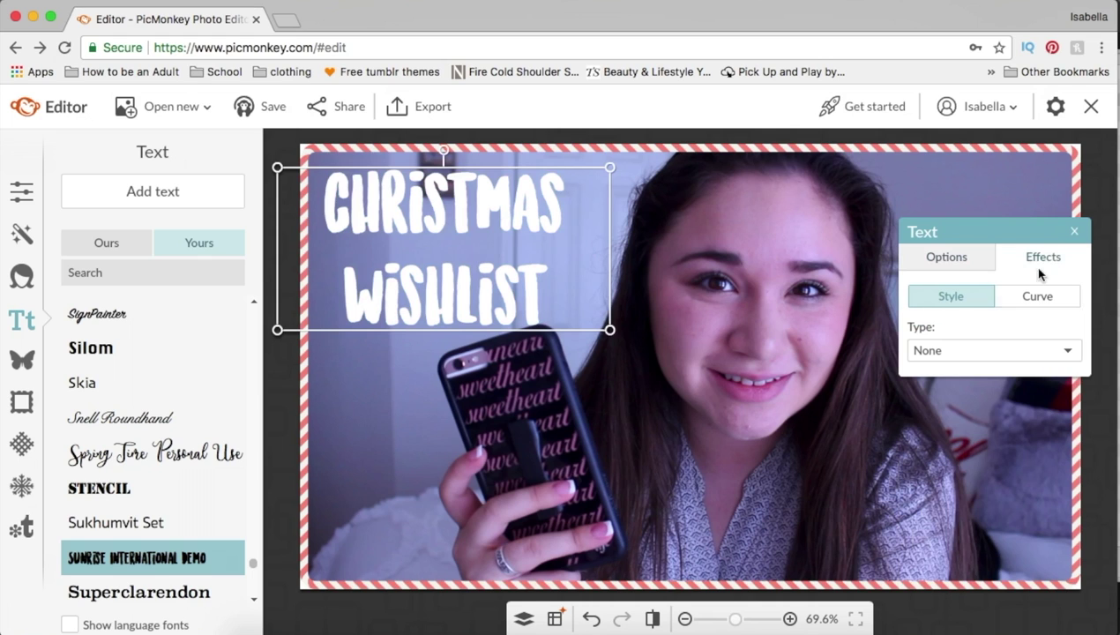
pyautogui.click(988, 353)
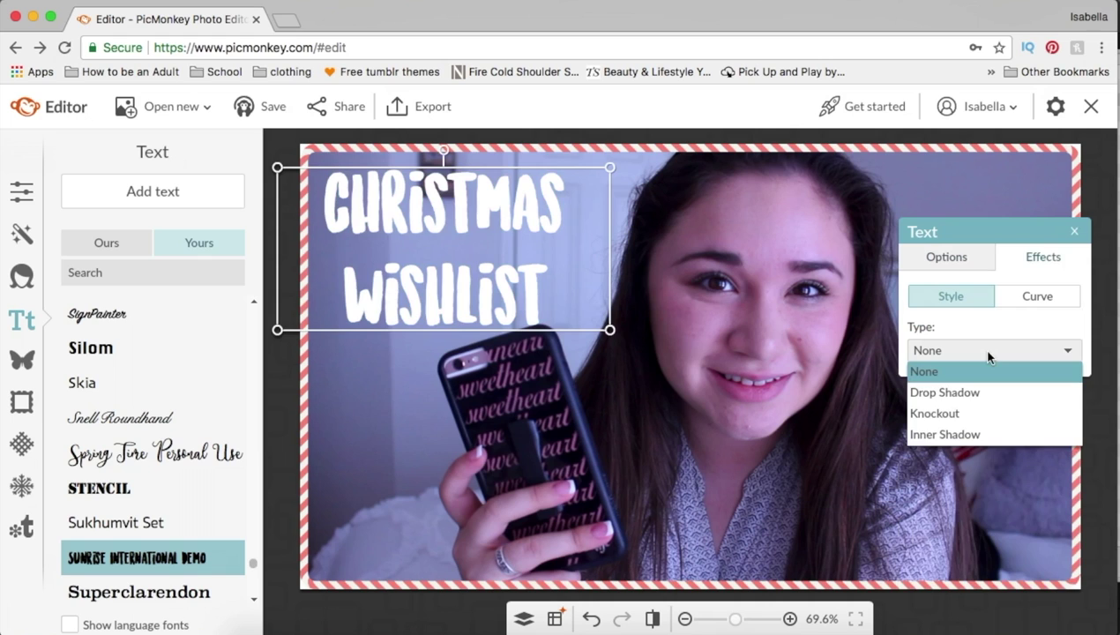
pyautogui.click(966, 399)
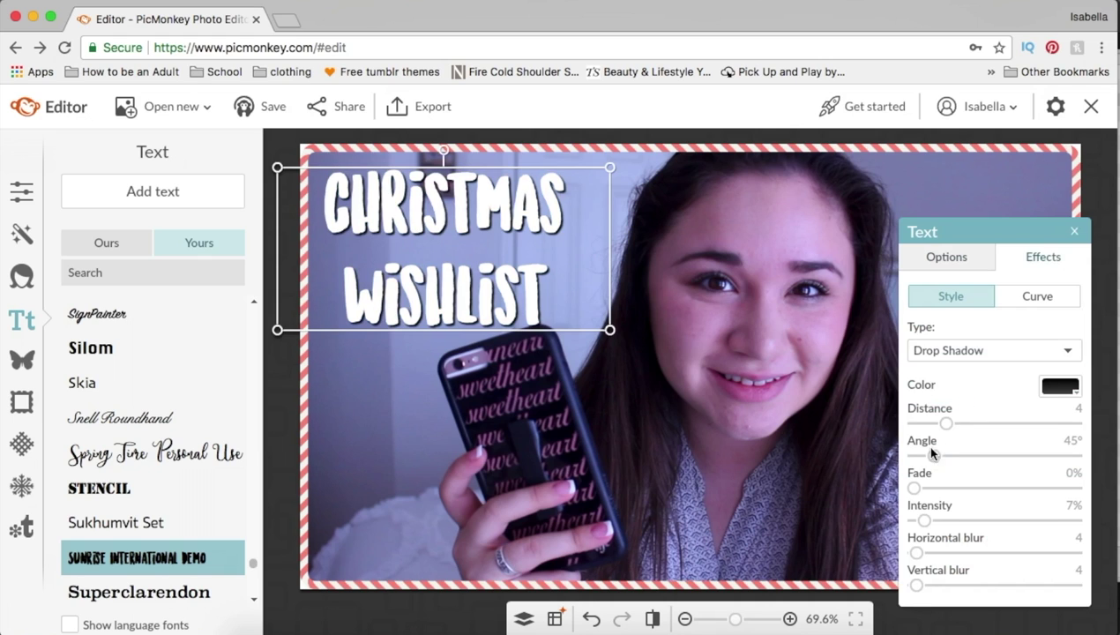
pyautogui.moveTo(922, 552); pyautogui.dragTo(942, 521)
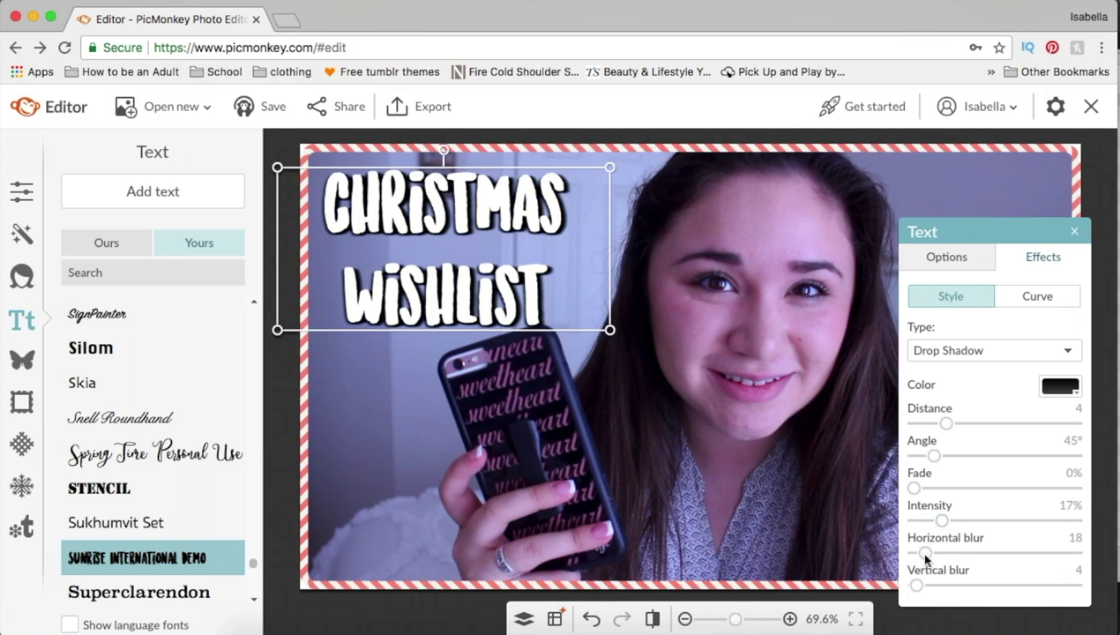
pyautogui.moveTo(915, 585); pyautogui.dragTo(926, 585)
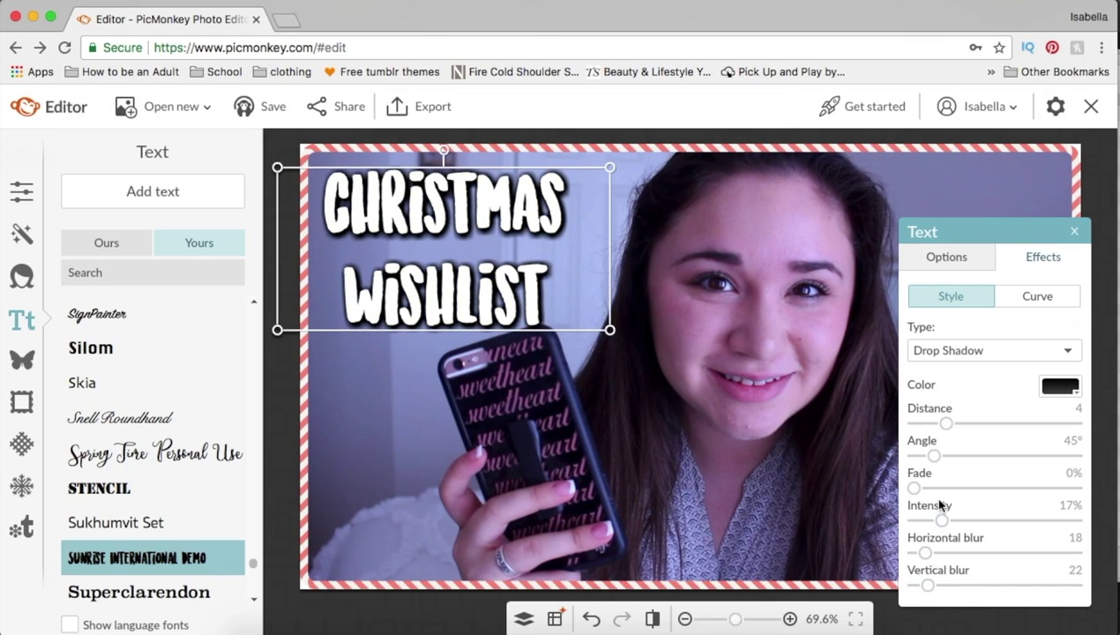
pyautogui.moveTo(940, 521); pyautogui.dragTo(953, 520)
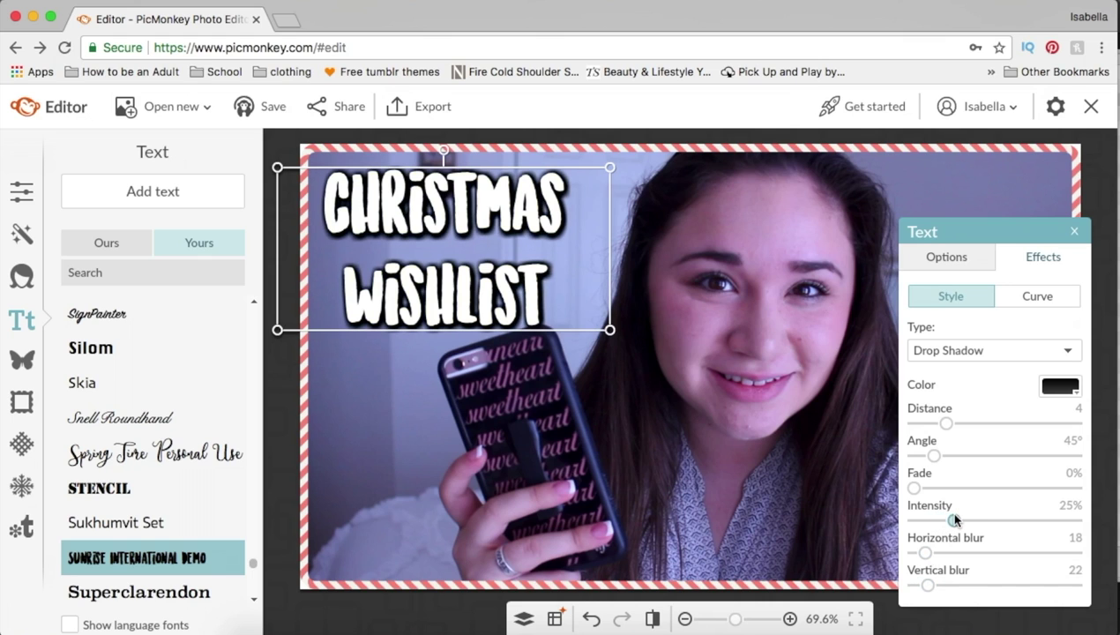
pyautogui.click(1075, 232)
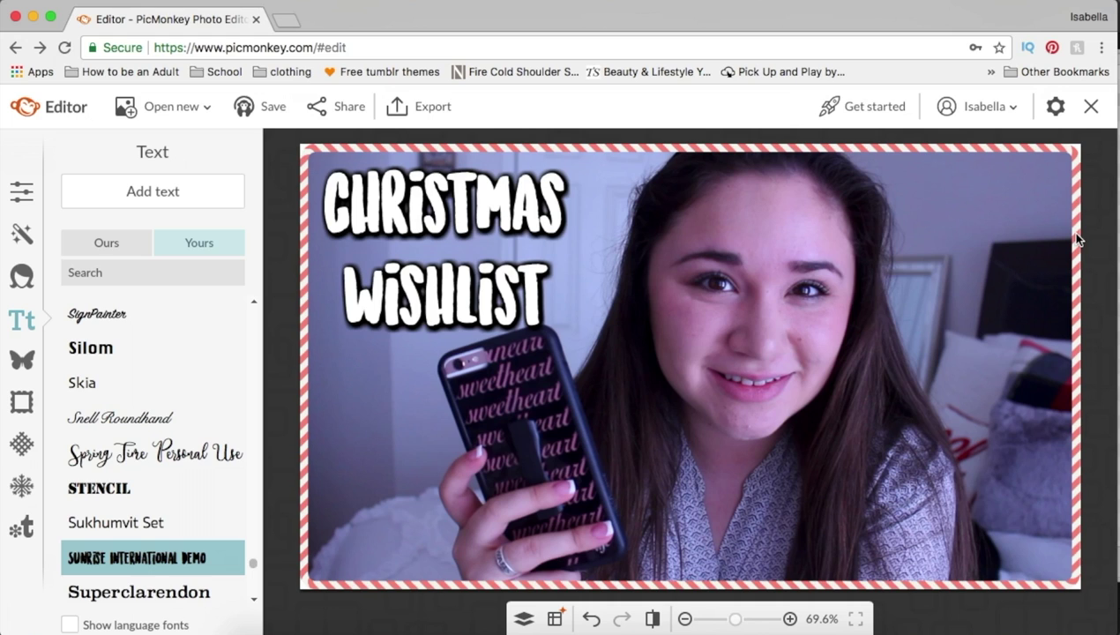
# Step: Set the title's effect type to None to remove the drop shadow
pyautogui.click(482, 280)
pyautogui.click(1004, 353)
pyautogui.click(1003, 371)
pyautogui.click(680, 390)
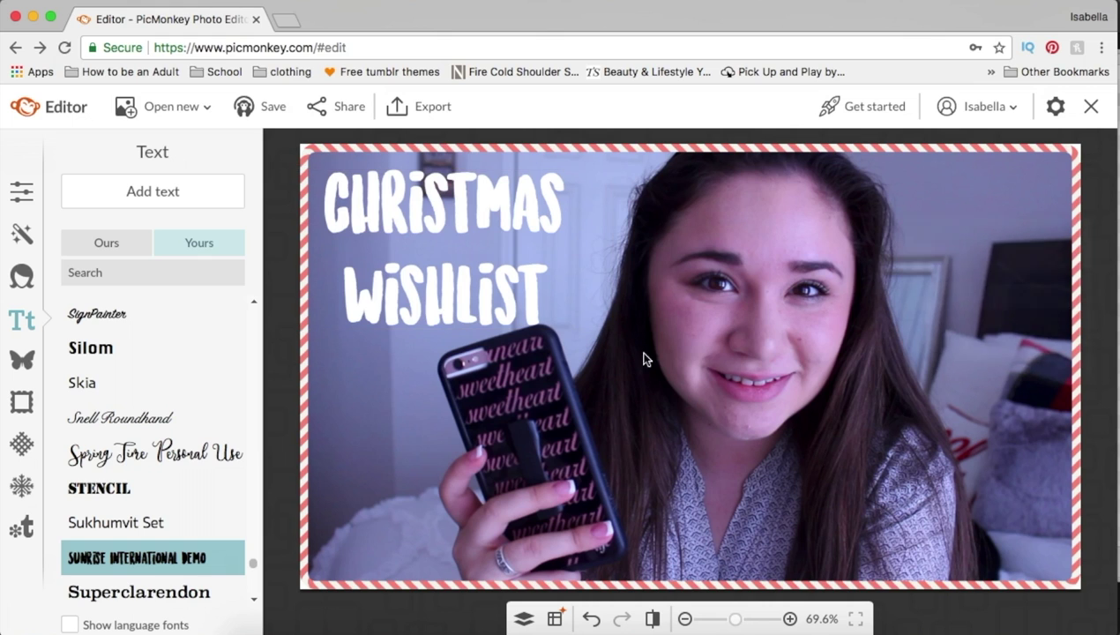
# Step: Duplicate the CHRISTMAS WISHLIST text and colour the copy black
pyautogui.rightClick(531, 198)
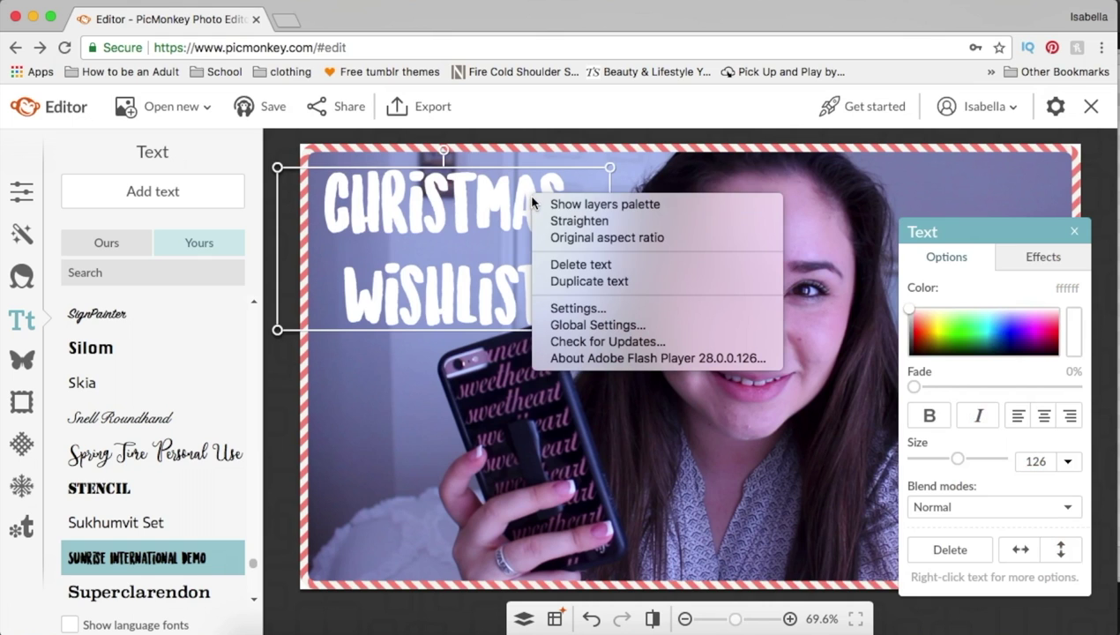
pyautogui.click(594, 281)
pyautogui.moveTo(561, 275); pyautogui.dragTo(755, 243)
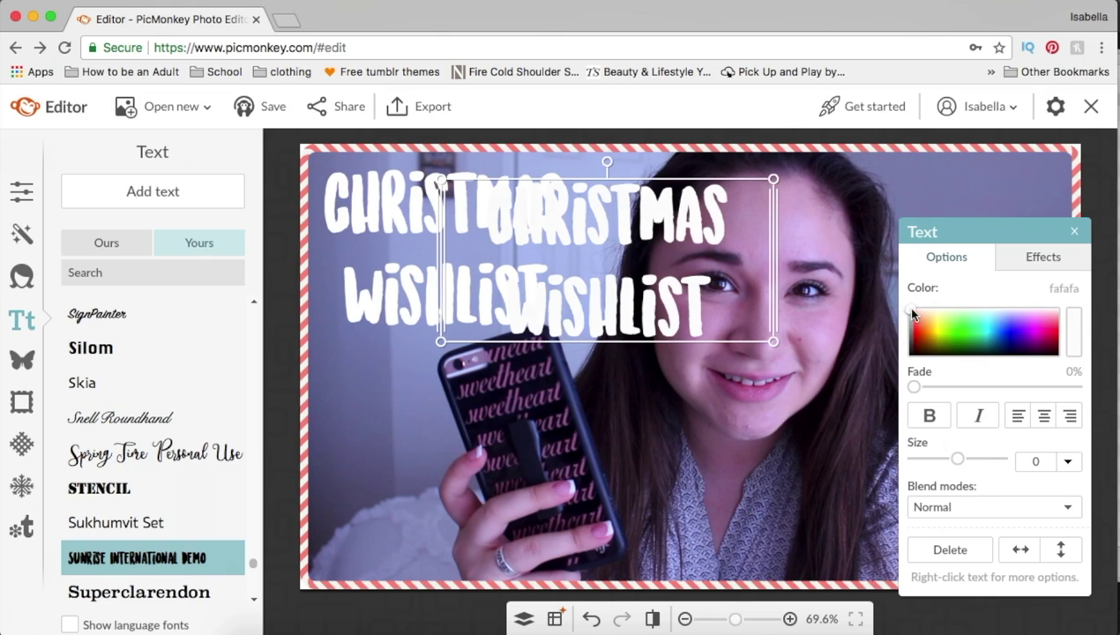
pyautogui.moveTo(914, 314); pyautogui.dragTo(906, 363)
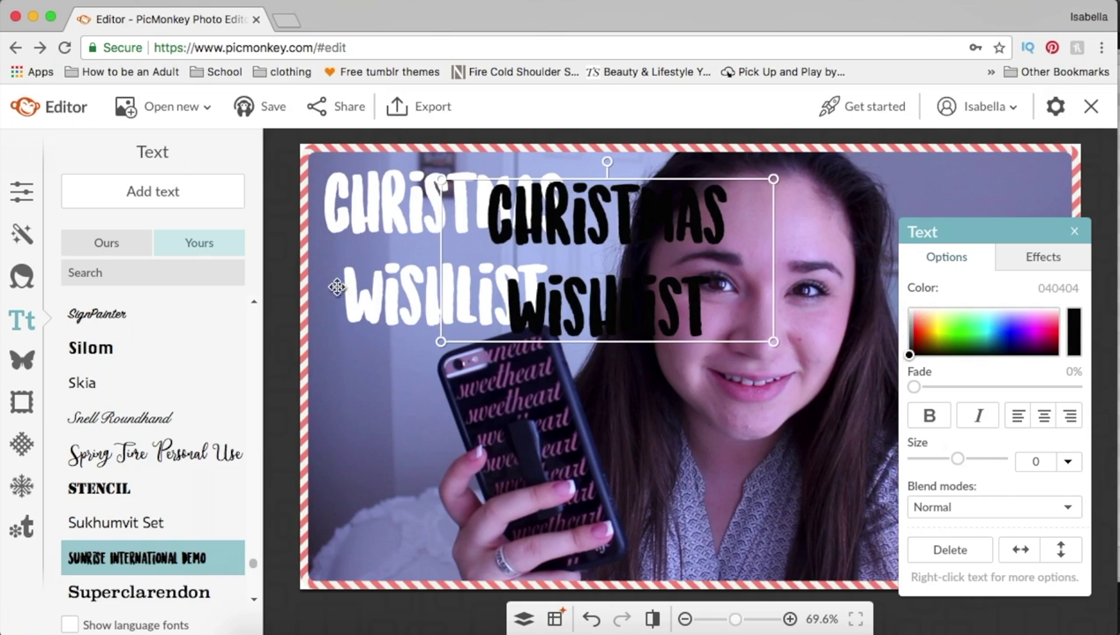
# Step: Bring the white title to the front and align it over the black copy
pyautogui.rightClick(407, 177)
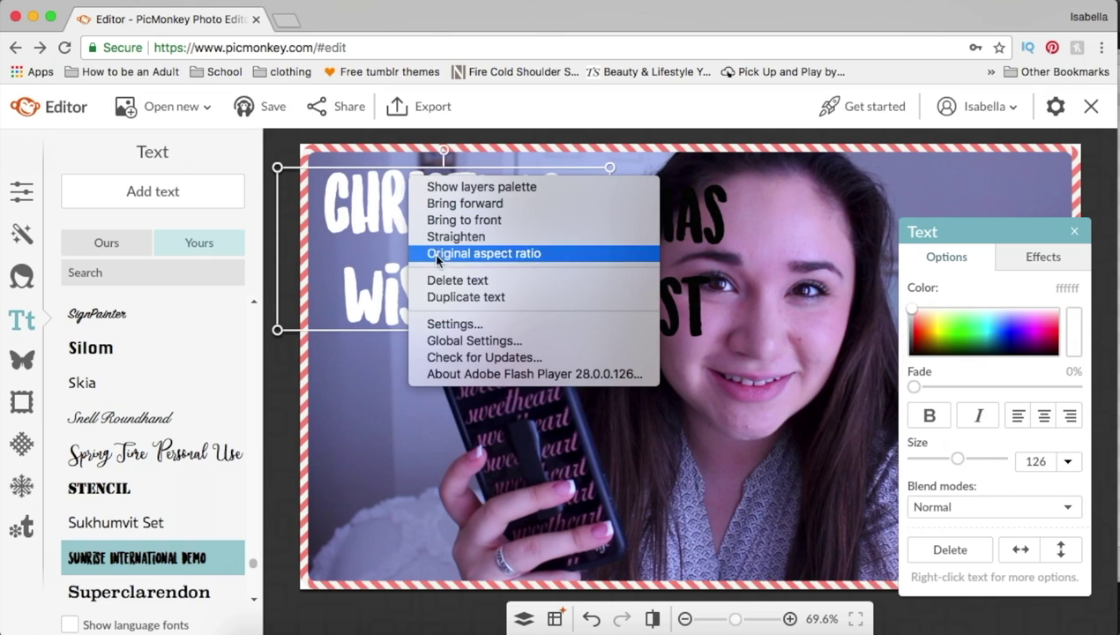
pyautogui.click(459, 203)
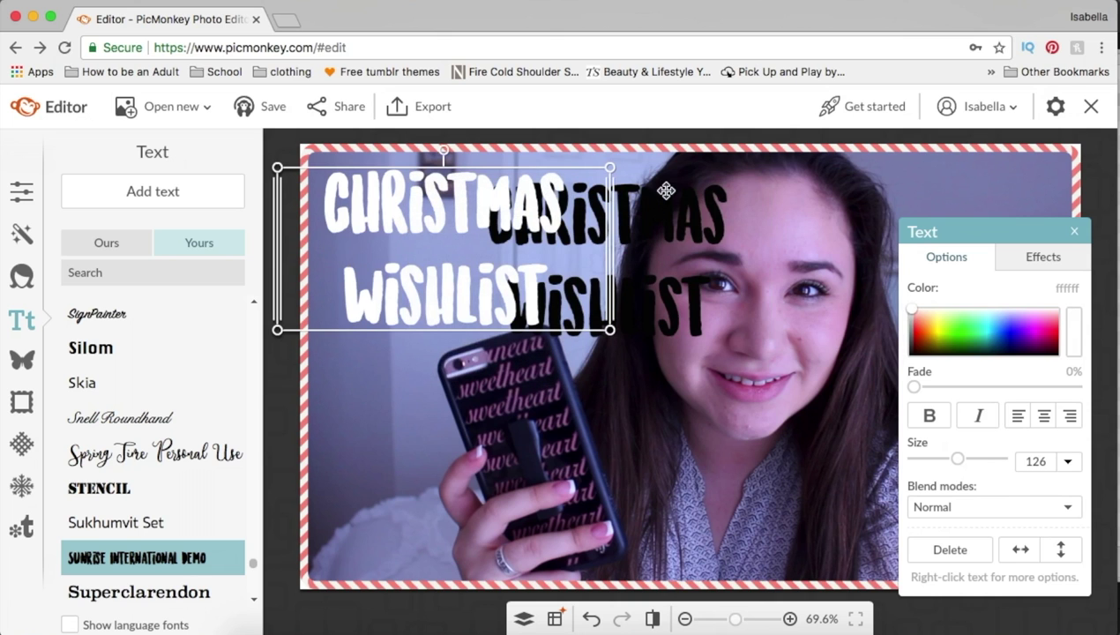
pyautogui.moveTo(514, 220); pyautogui.dragTo(618, 411)
pyautogui.moveTo(645, 255); pyautogui.dragTo(505, 244)
pyautogui.moveTo(527, 371); pyautogui.dragTo(447, 205)
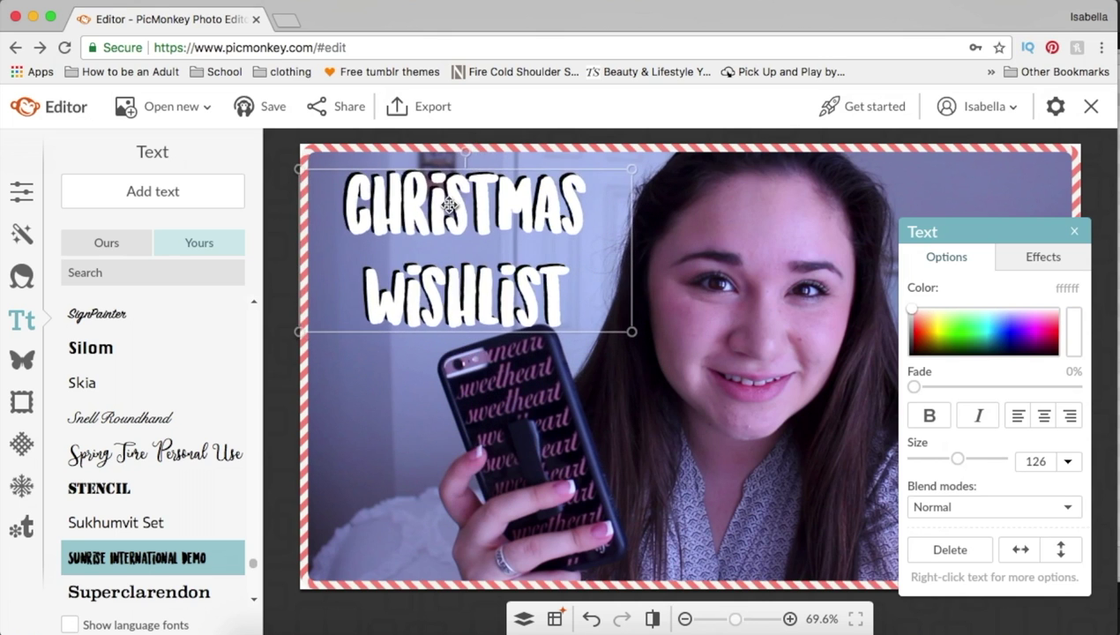
# Step: Delete the white duplicate of the title, then change the black copy's colour to white
pyautogui.click(699, 239)
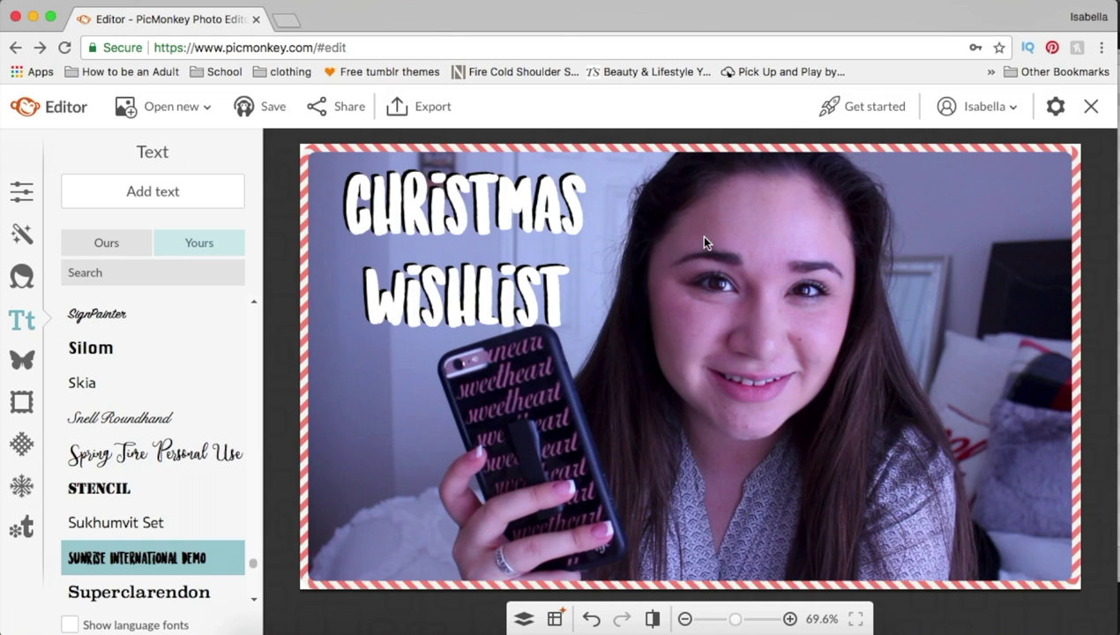
pyautogui.click(471, 217)
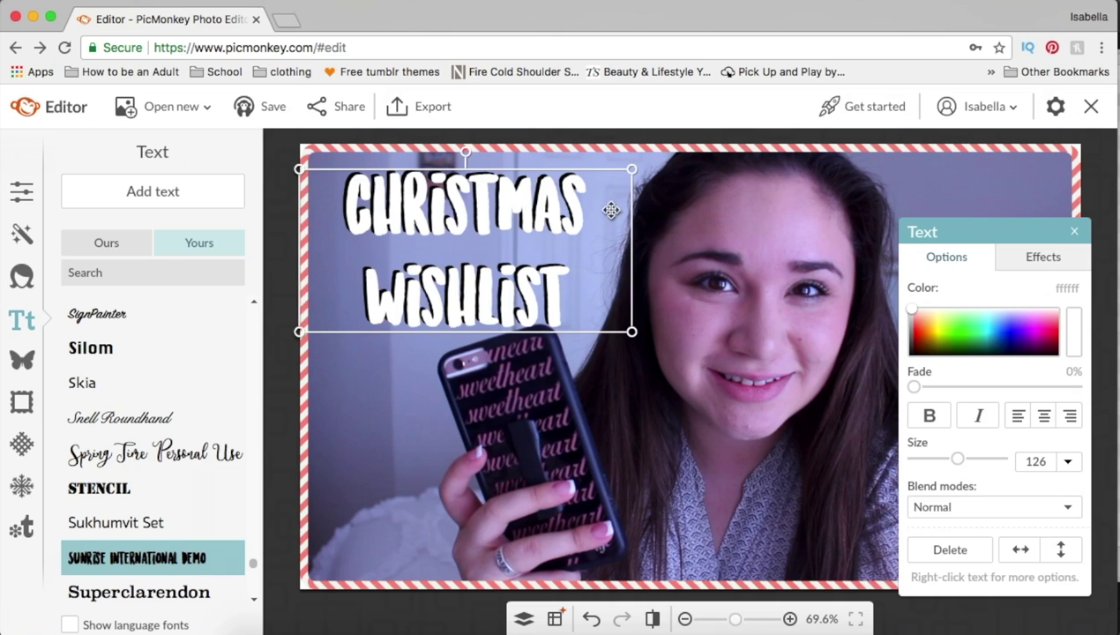
pyautogui.moveTo(612, 210); pyautogui.dragTo(728, 194)
pyautogui.rightClick(729, 195)
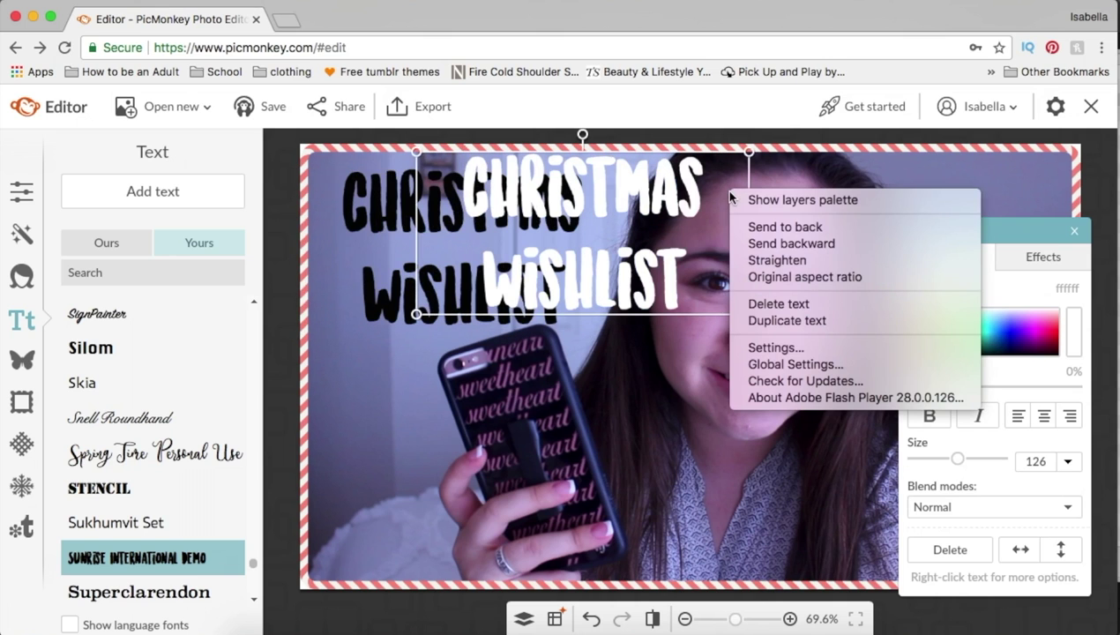
pyautogui.click(720, 193)
pyautogui.press('Delete')
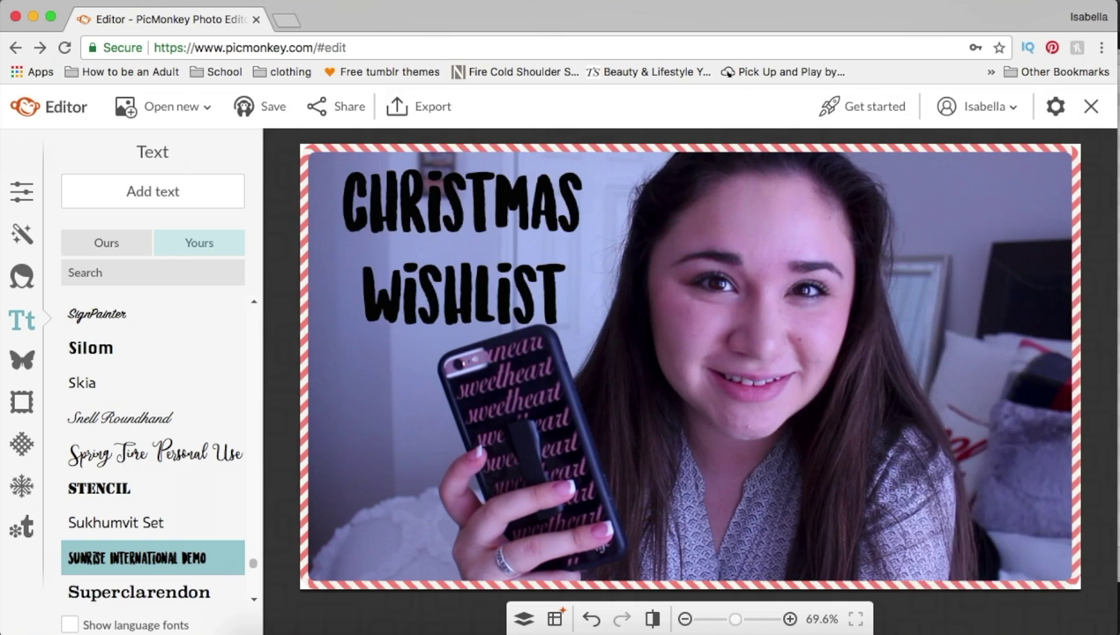
pyautogui.click(500, 212)
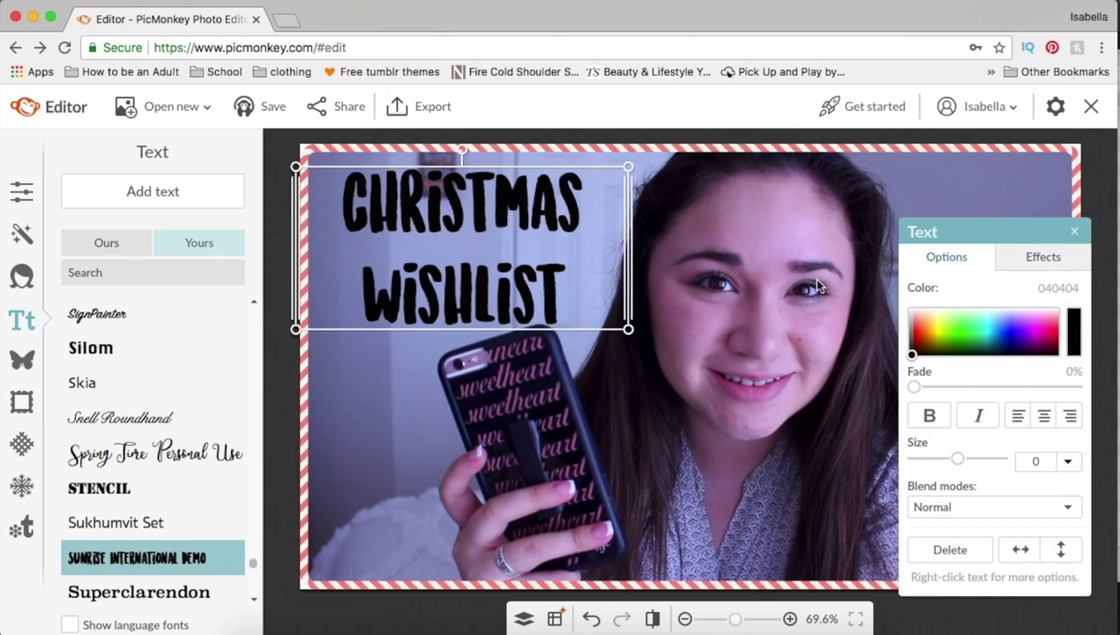
pyautogui.moveTo(913, 353); pyautogui.dragTo(911, 310)
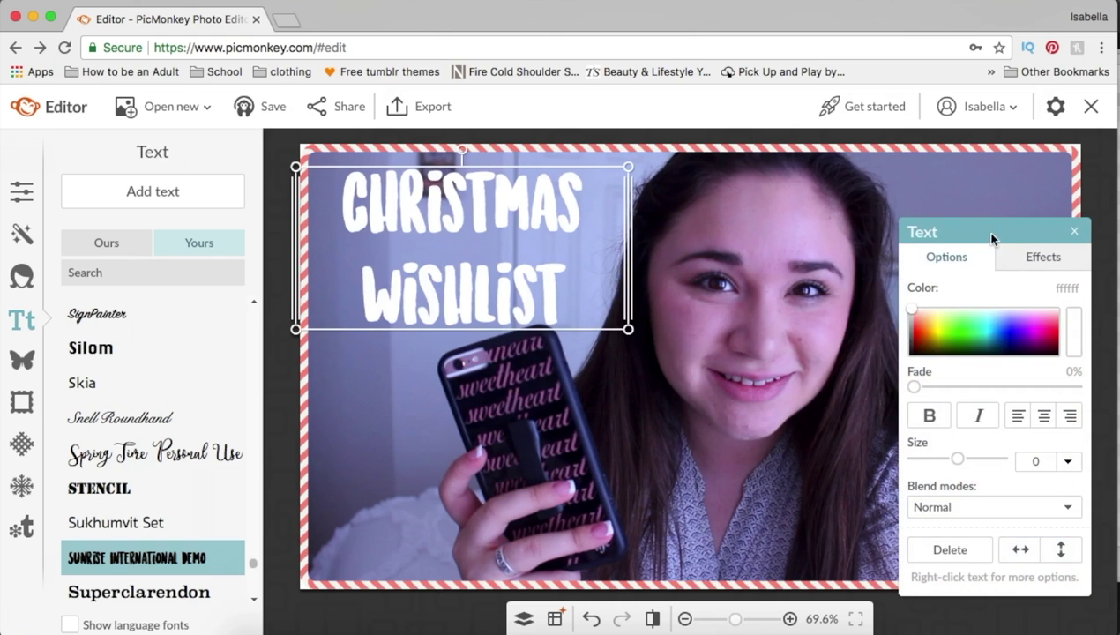
# Step: Apply a drop shadow to the title with 22% intensity and vertical blur 40, nudging the text left
pyautogui.click(1016, 249)
pyautogui.click(1019, 351)
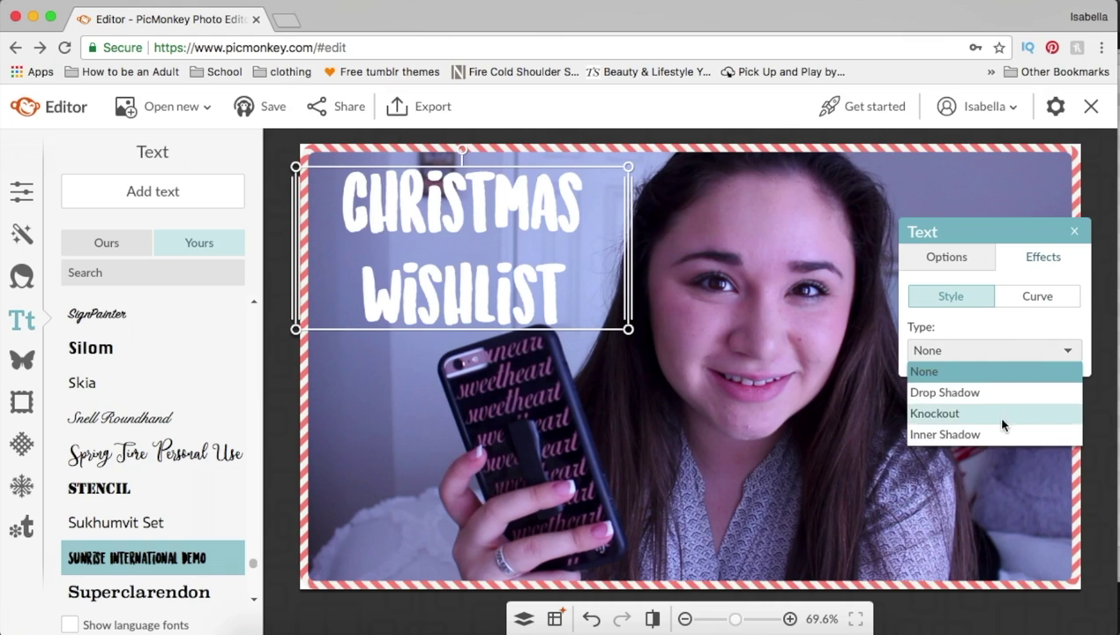
pyautogui.click(1007, 390)
pyautogui.moveTo(934, 522); pyautogui.dragTo(941, 585)
pyautogui.click(663, 525)
pyautogui.moveTo(525, 280); pyautogui.dragTo(510, 284)
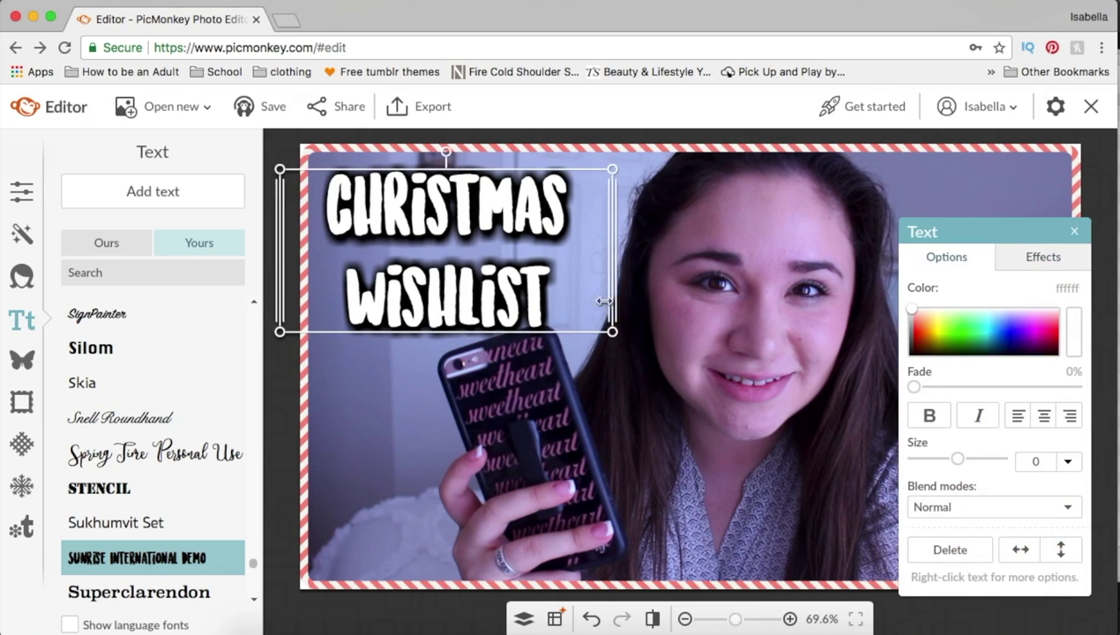
pyautogui.click(635, 351)
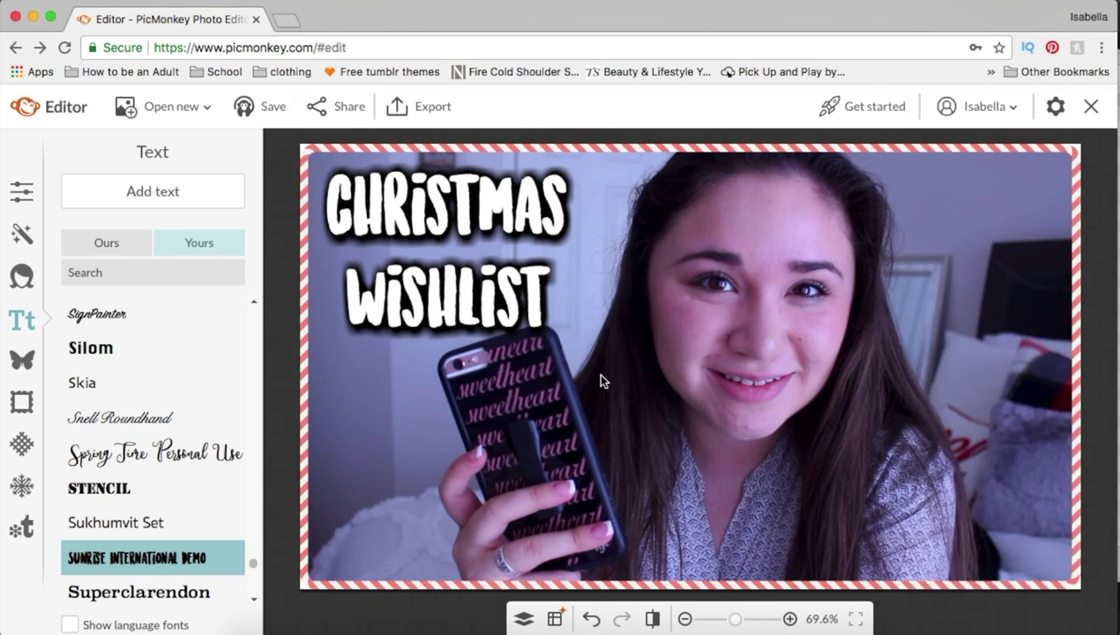
# Step: Open the Santa Land holiday theme and expand its eight Stockings overlays
pyautogui.click(19, 490)
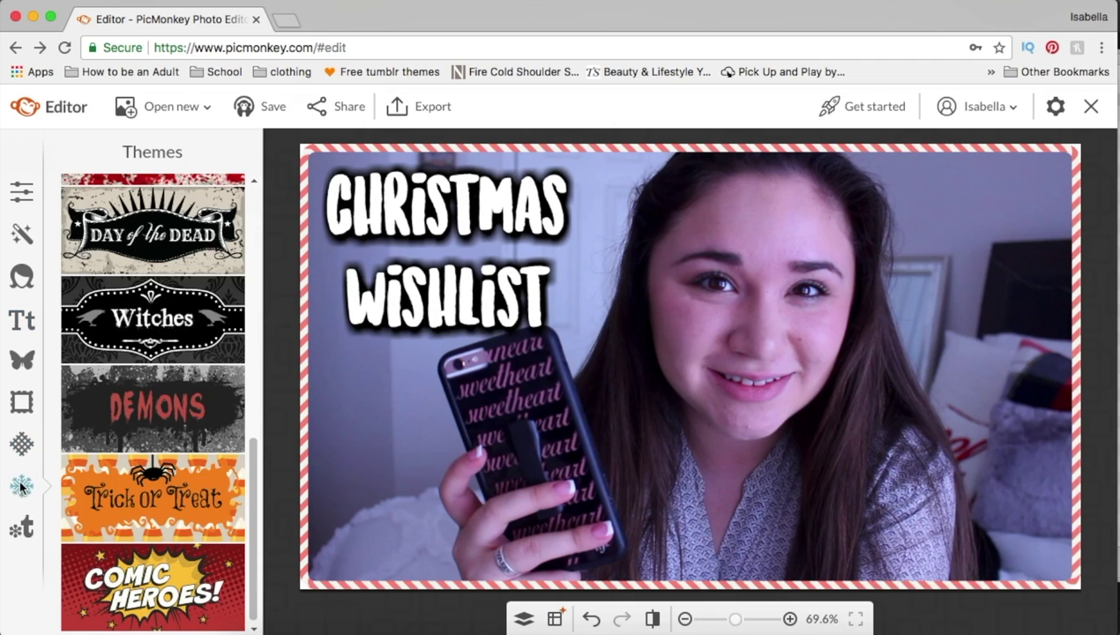
pyautogui.scroll(7, 209, 287)
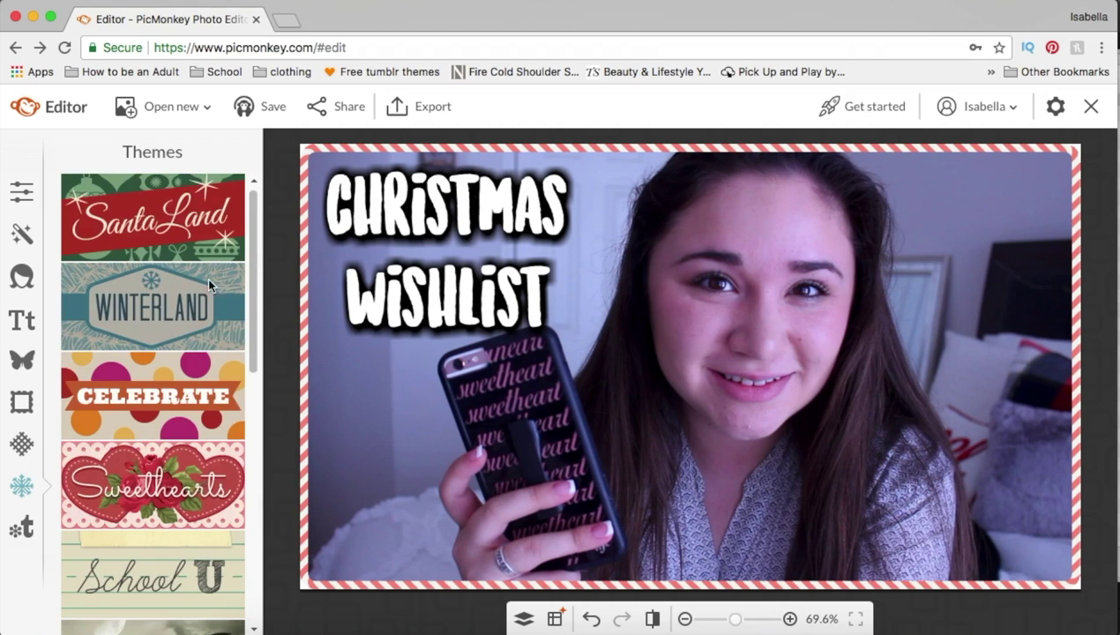
pyautogui.click(203, 251)
pyautogui.scroll(-5, 164, 371)
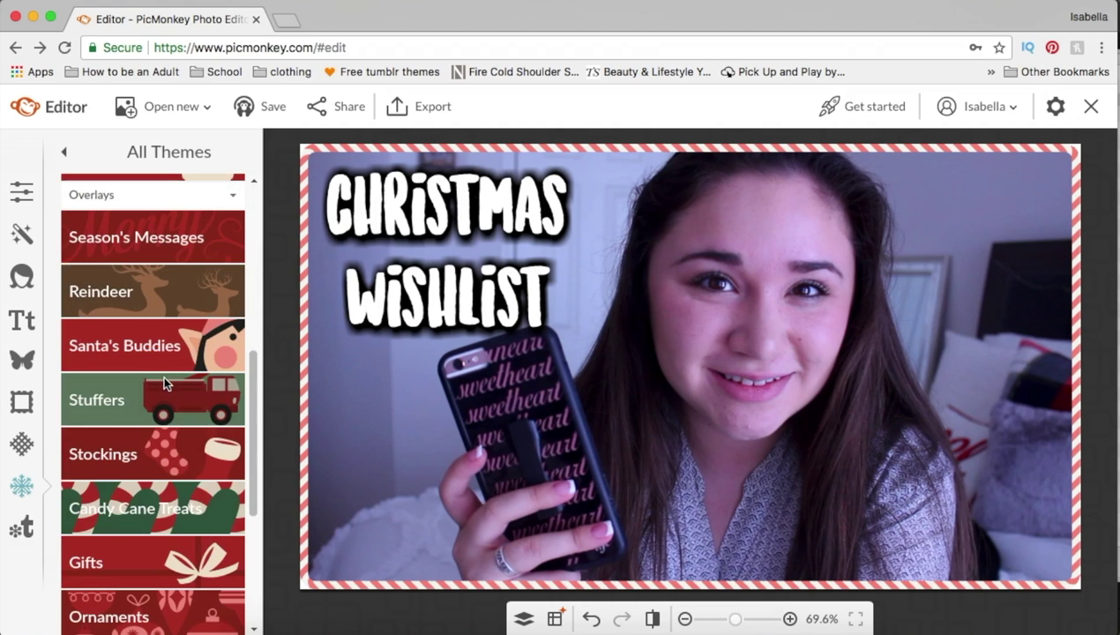
pyautogui.click(147, 464)
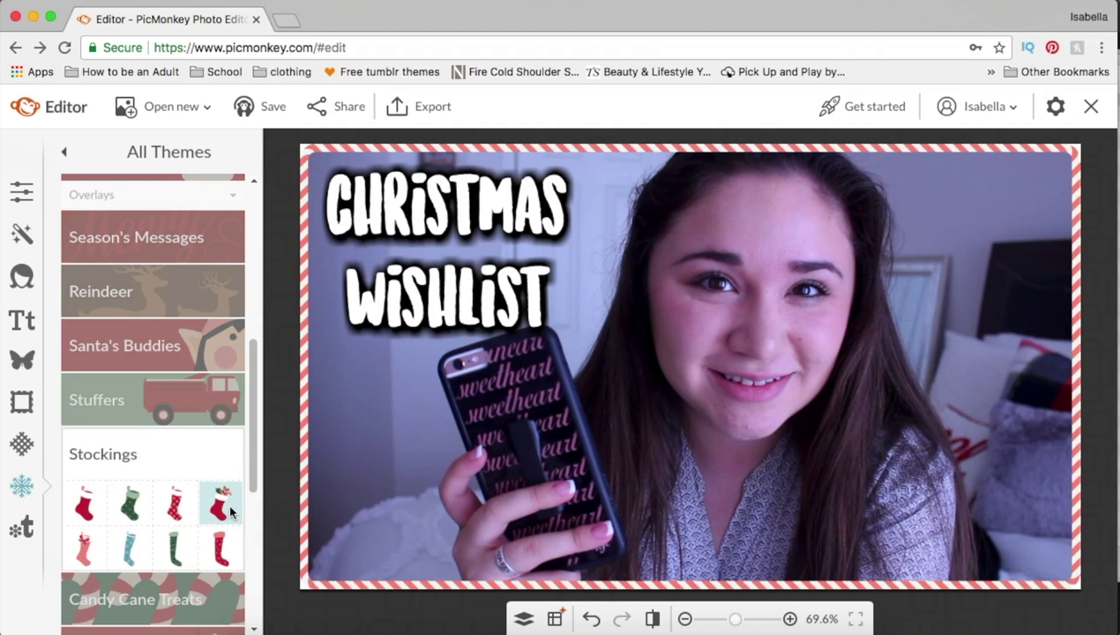
# Step: Add the red teddy-bear stocking overlay beside WISHLIST and realign the title text around it
pyautogui.moveTo(520, 228); pyautogui.dragTo(545, 223)
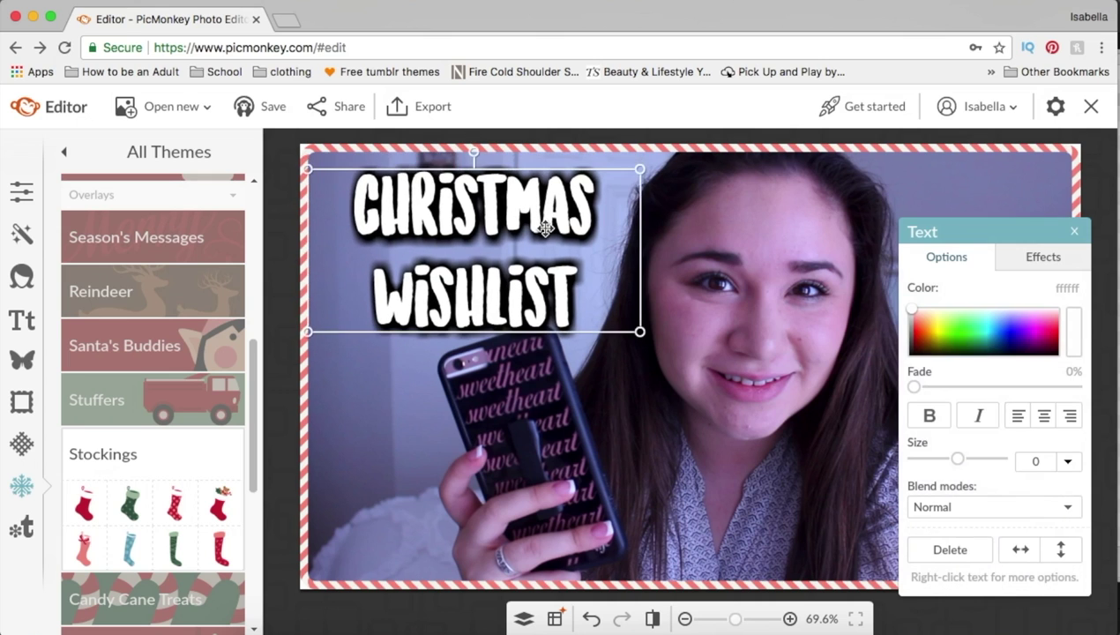
pyautogui.click(251, 496)
pyautogui.click(218, 503)
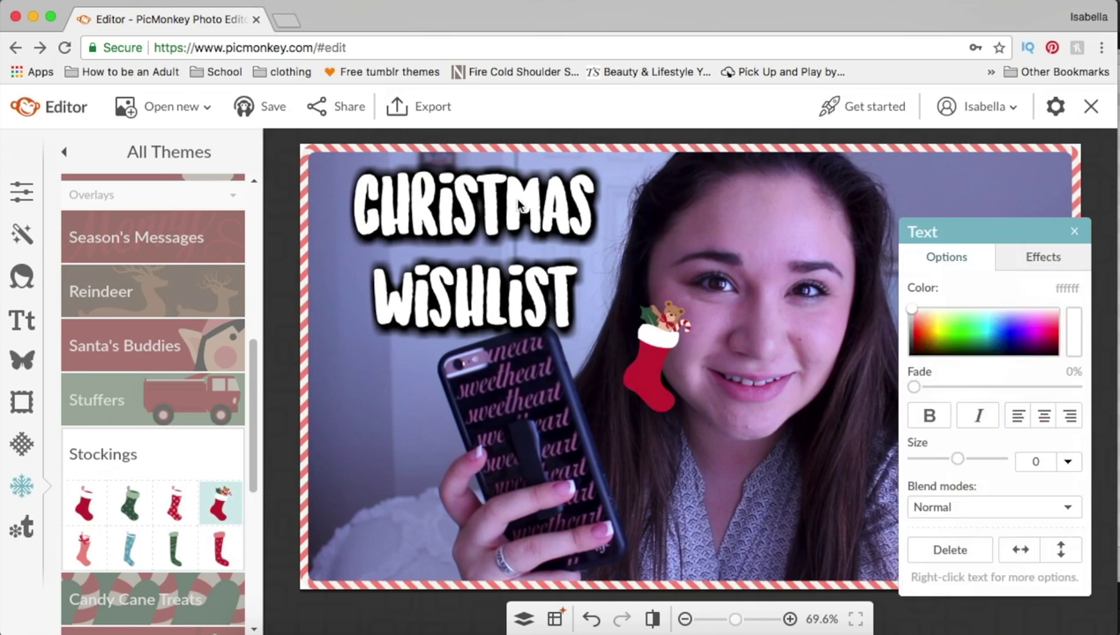
pyautogui.moveTo(650, 331); pyautogui.dragTo(357, 305)
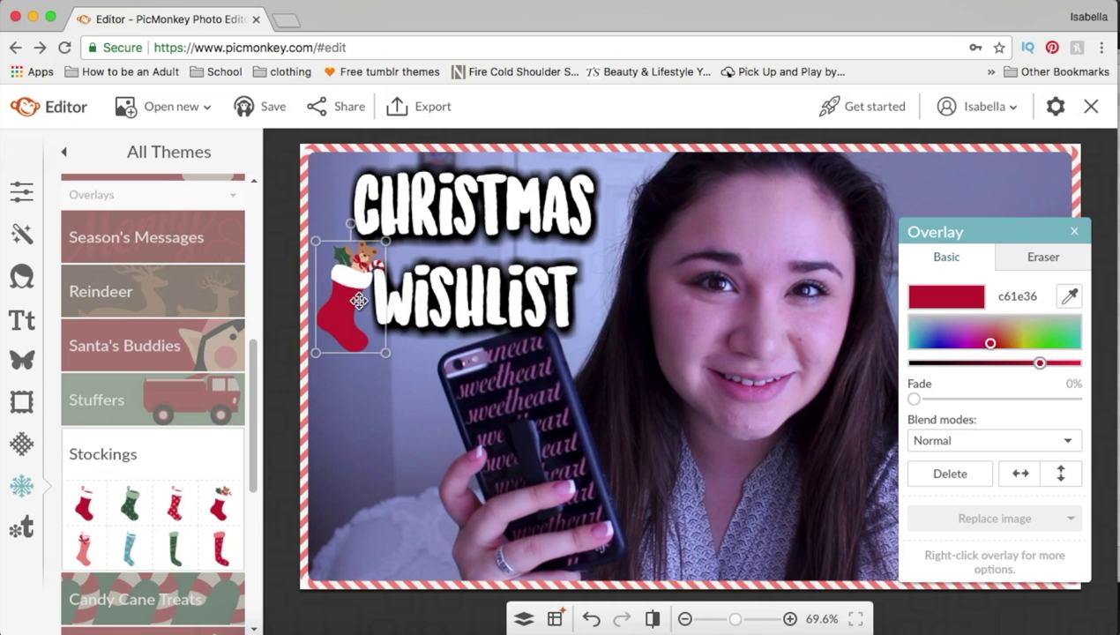
pyautogui.moveTo(521, 281); pyautogui.dragTo(488, 285)
pyautogui.moveTo(349, 288)
pyautogui.mouseDown()
pyautogui.moveTo(487, 282)
pyautogui.moveTo(372, 289)
pyautogui.moveTo(364, 303)
pyautogui.mouseUp()
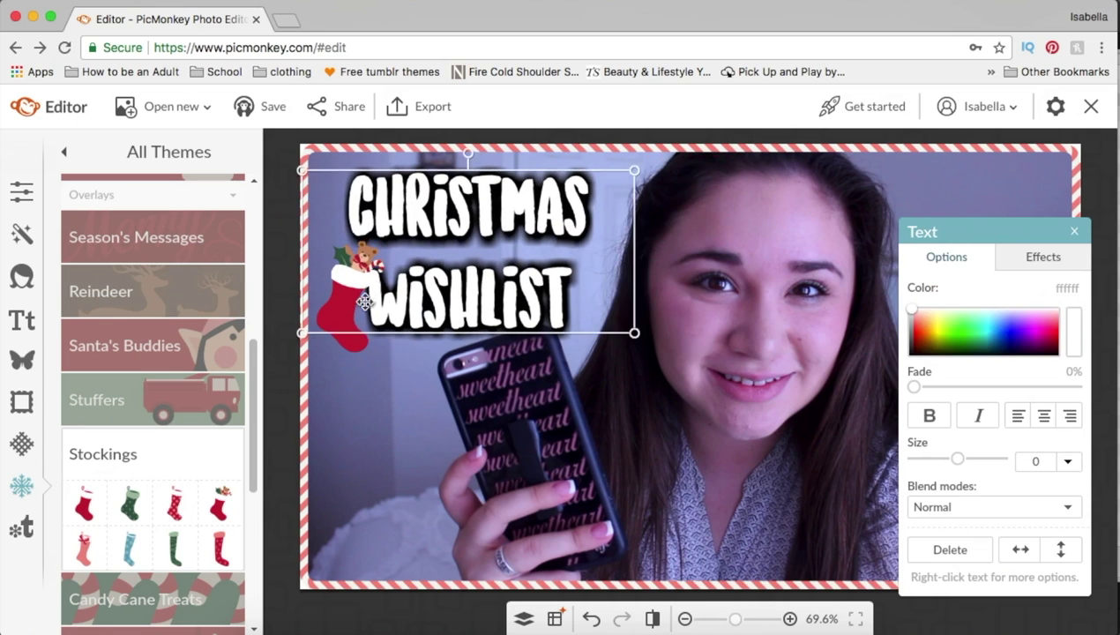